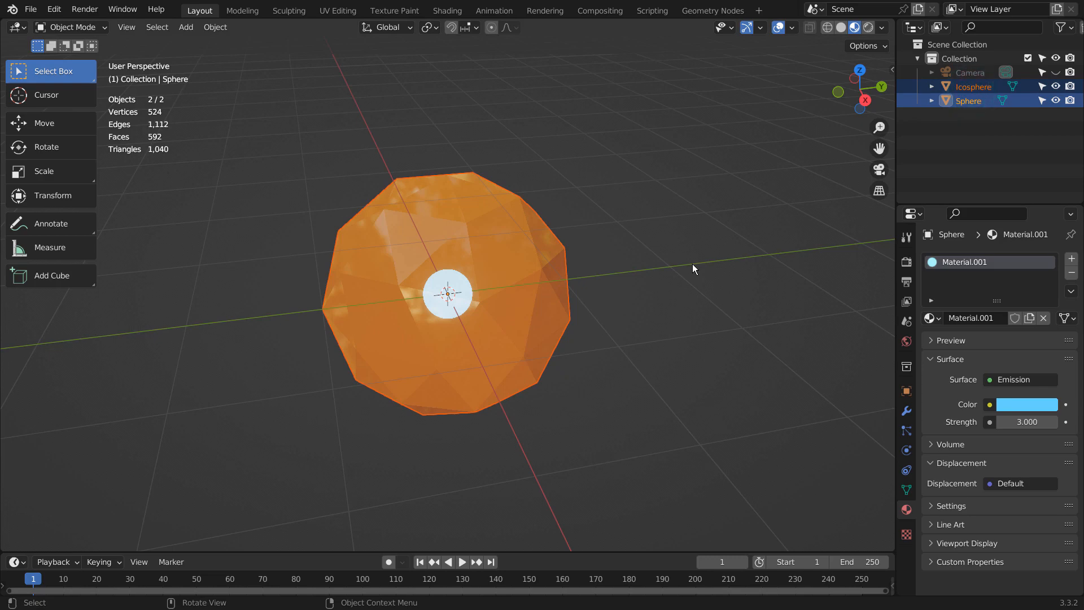
Hide the selected icosphere and sphere, and add a new ico sphere mesh at the origin.
key(h)
key(shift+a)
mouse_move(584, 307)
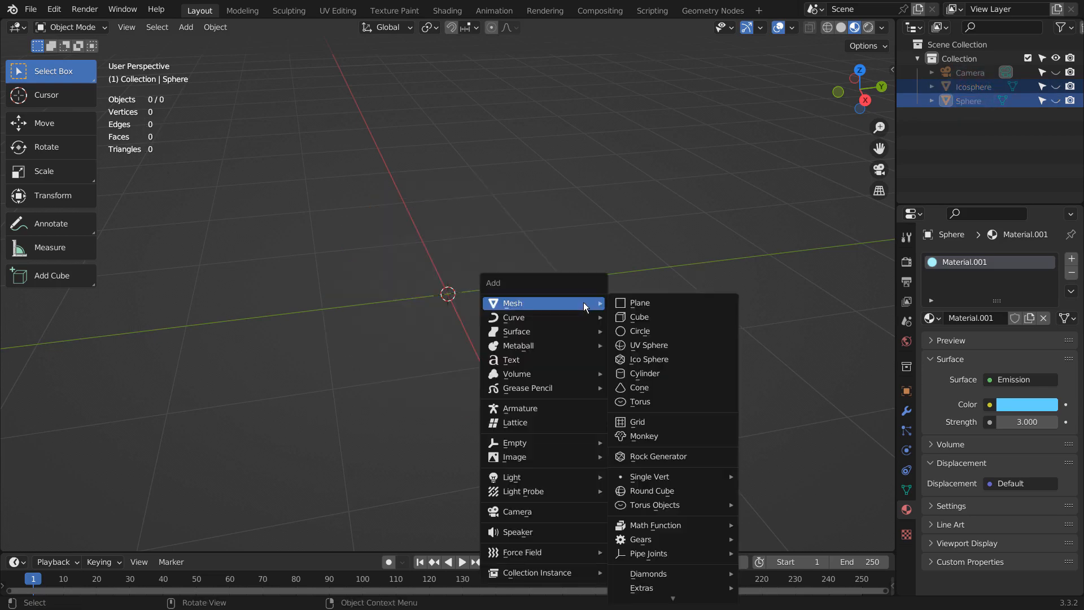
click(628, 364)
Add a UV sphere at the centre of the ico sphere and scale it down to under a fifth of its size.
key(shift+a)
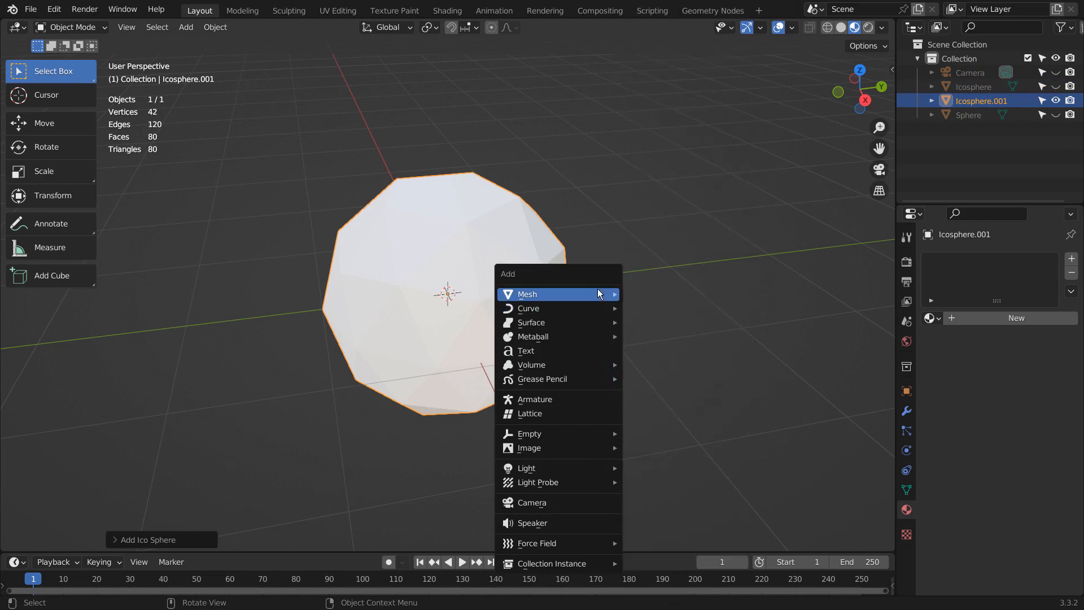
mouse_move(597, 289)
click(663, 334)
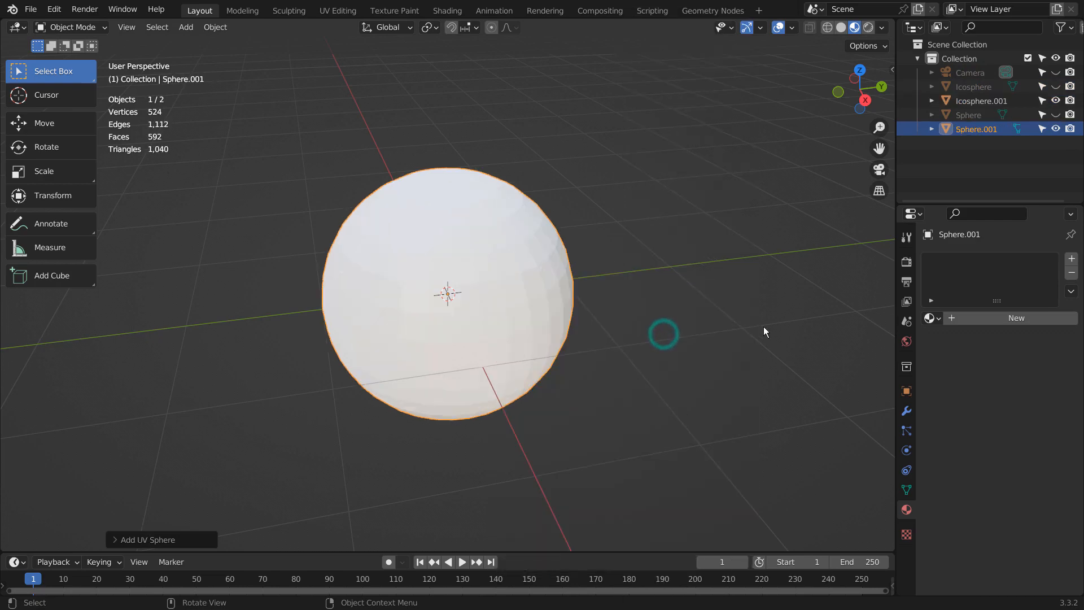
key(s)
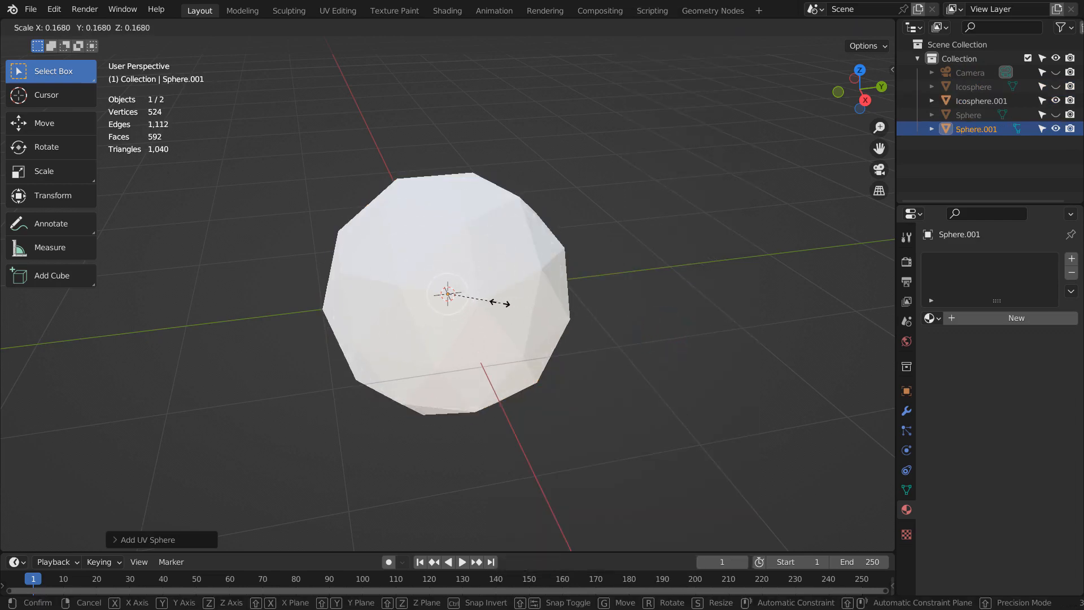
click(495, 302)
Give the ico sphere a new material and set its surface shader to Transparent BSDF.
click(527, 286)
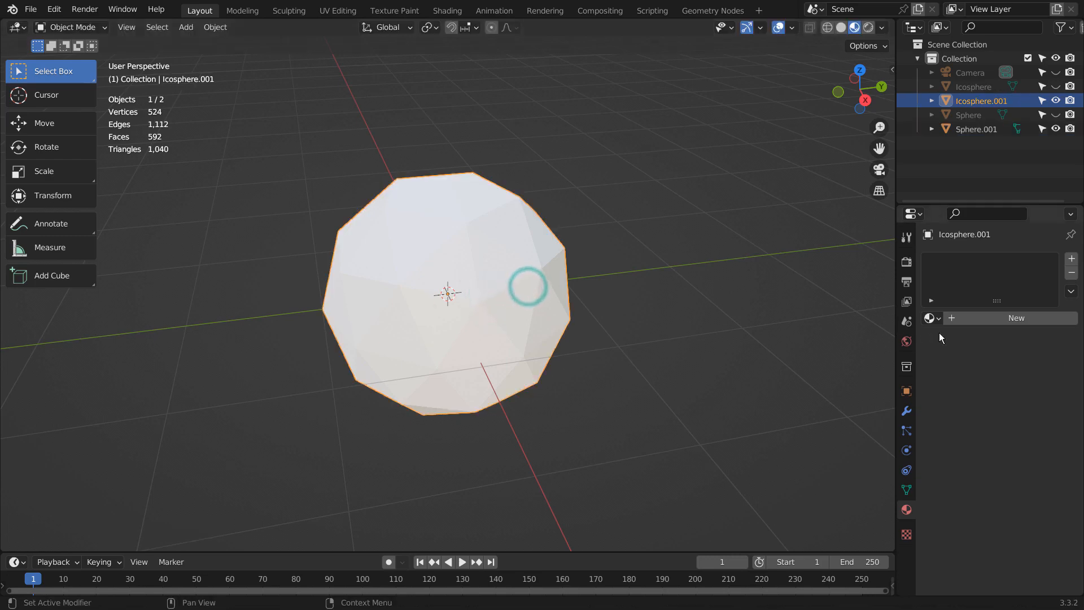
click(974, 321)
click(991, 383)
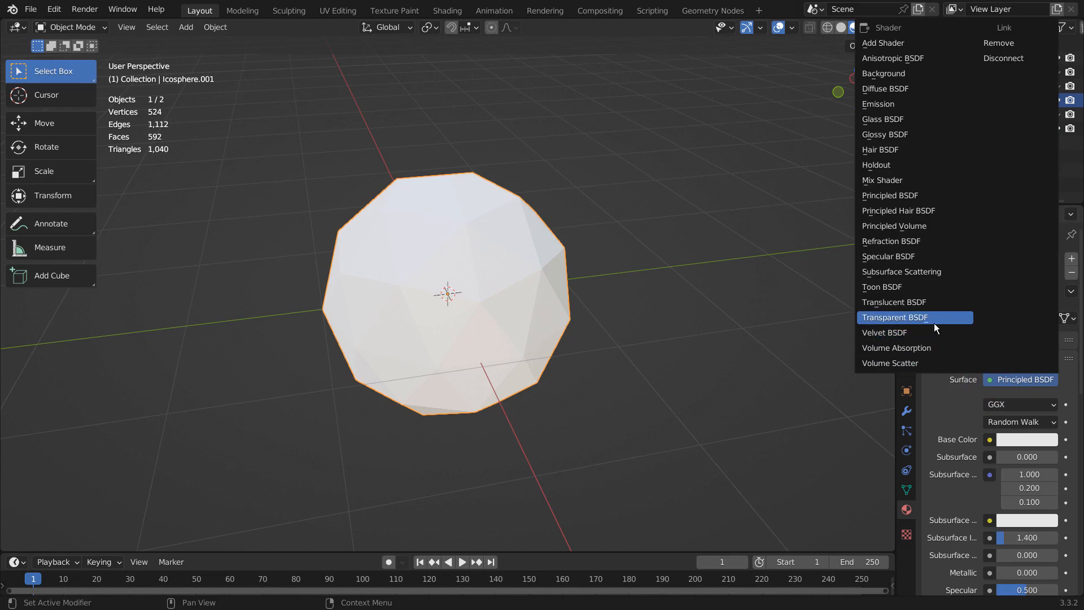
click(897, 319)
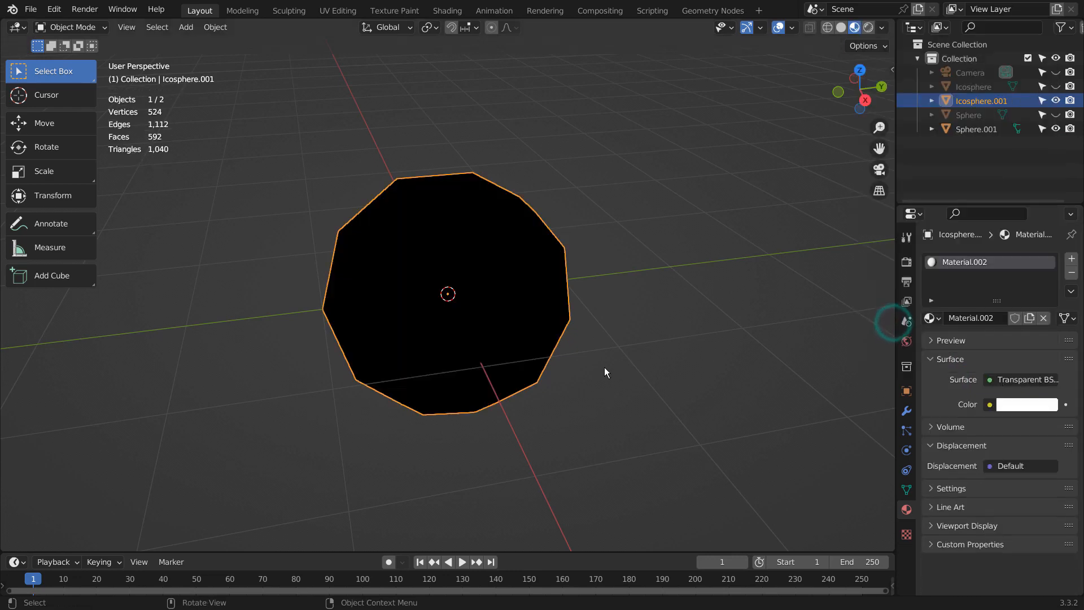
Switch the viewport to rendered shading and view the transparent ico sphere with the small sphere inside it.
middle_drag(609, 367, 779, 316)
click(870, 28)
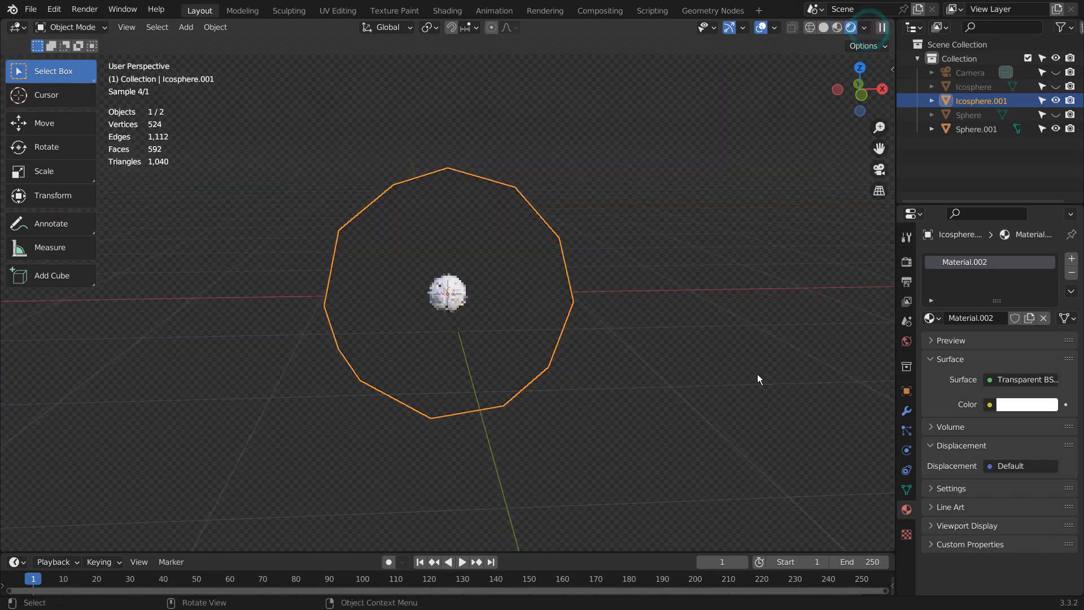
mouse_move(757, 374)
middle_down()
mouse_move(682, 393)
mouse_move(580, 394)
mouse_move(726, 385)
middle_up()
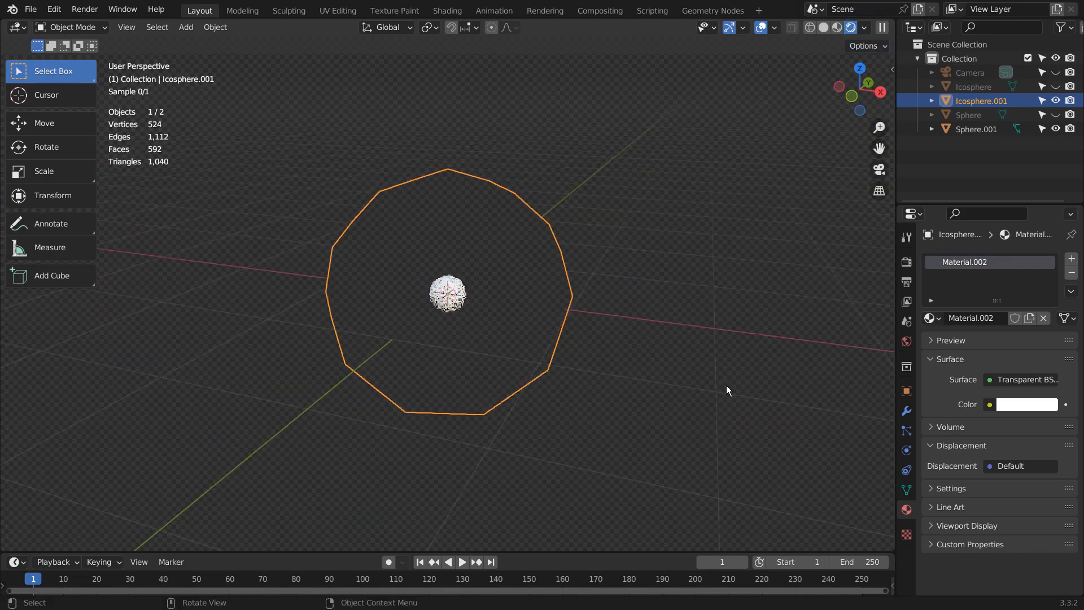
Try orange-red and near-white as the Transparent BSDF colour, and settle on green.
click(1035, 404)
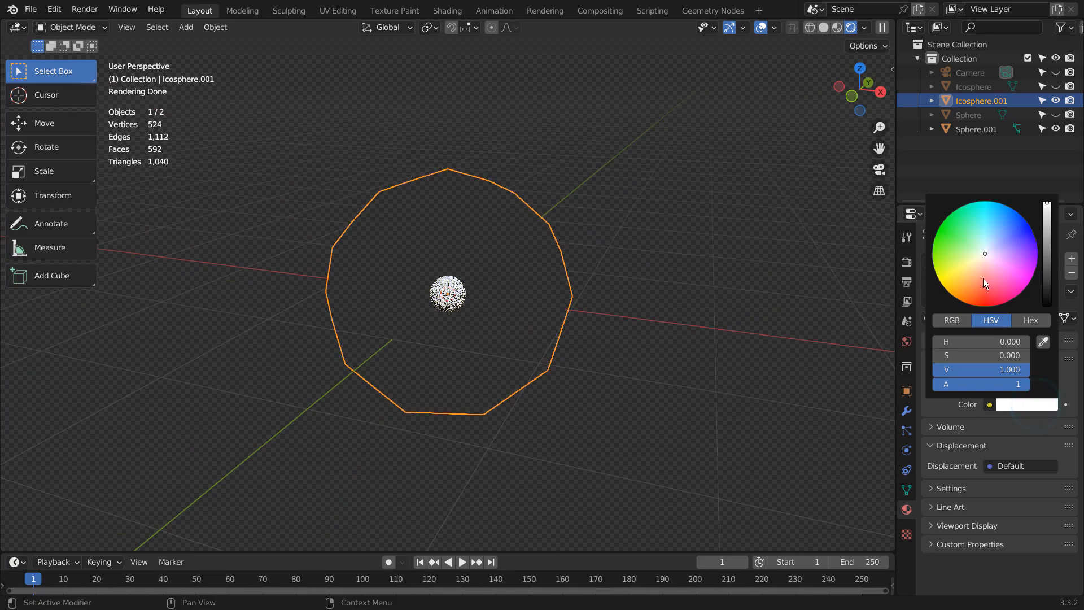
click(974, 294)
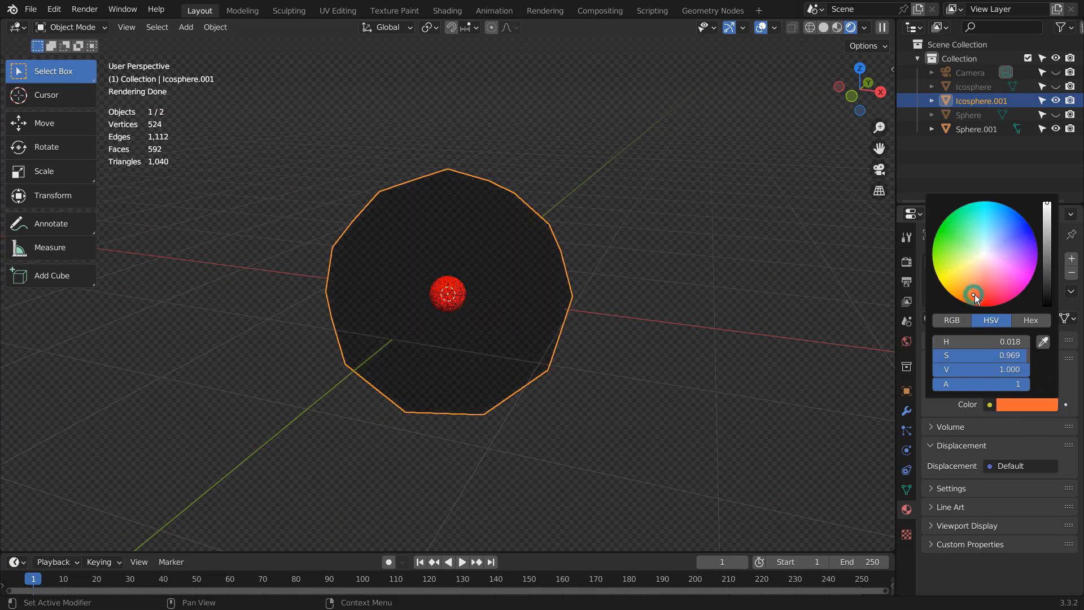
click(984, 255)
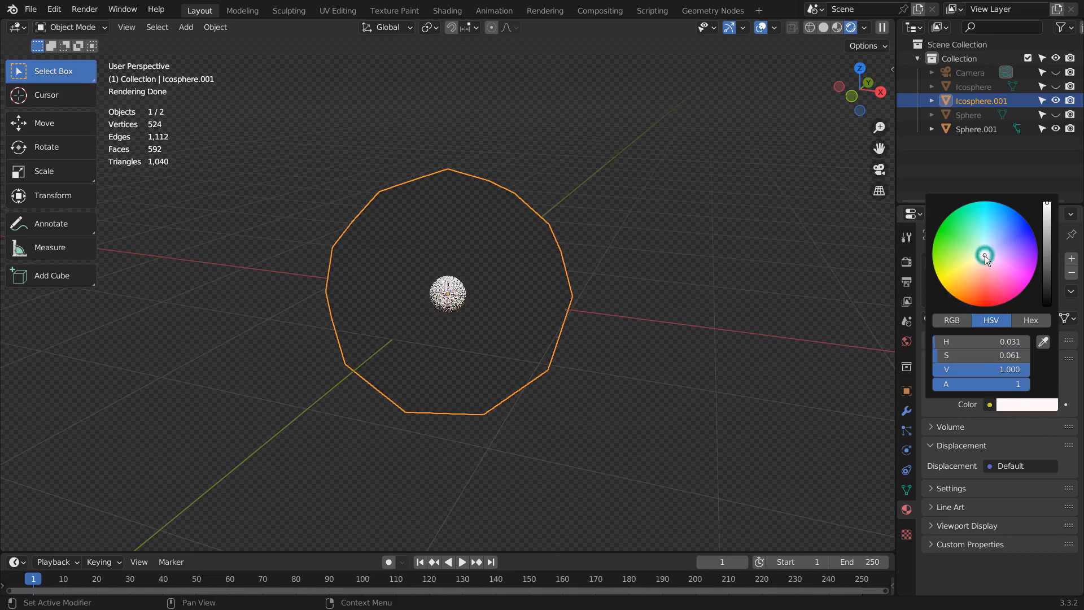
click(960, 232)
Try moving the small inner sphere out of the ico sphere to compare how it looks inside and outside.
middle_drag(543, 409, 639, 395)
click(975, 128)
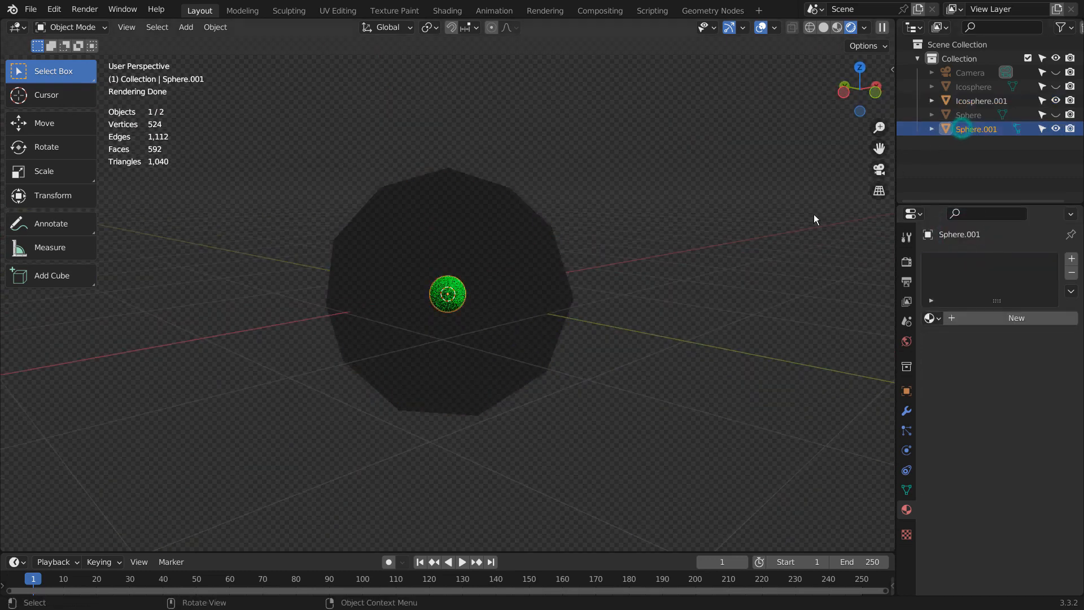
key(g)
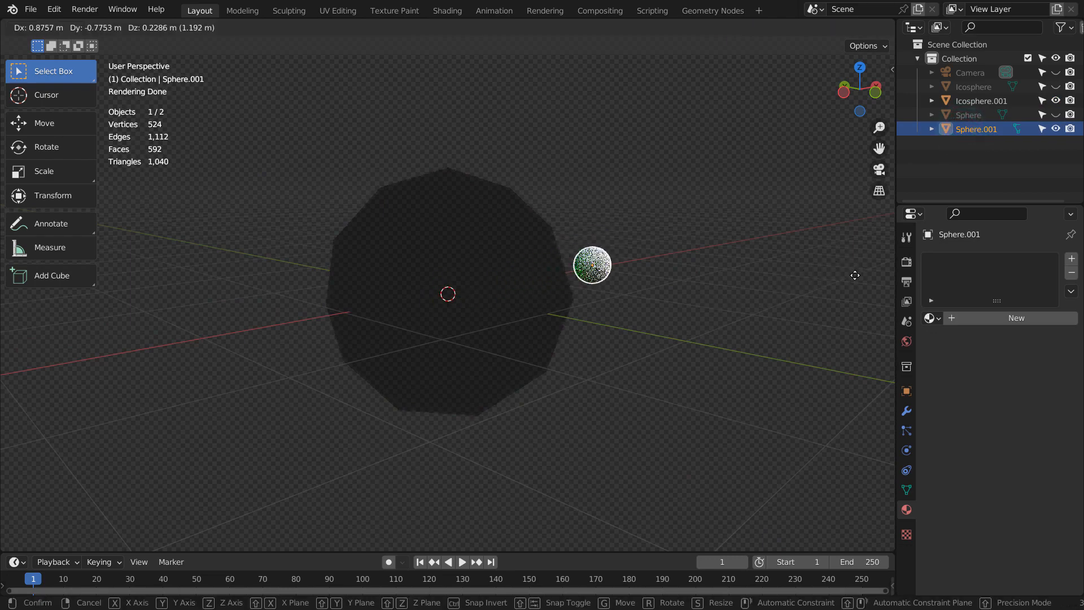
right_click(781, 294)
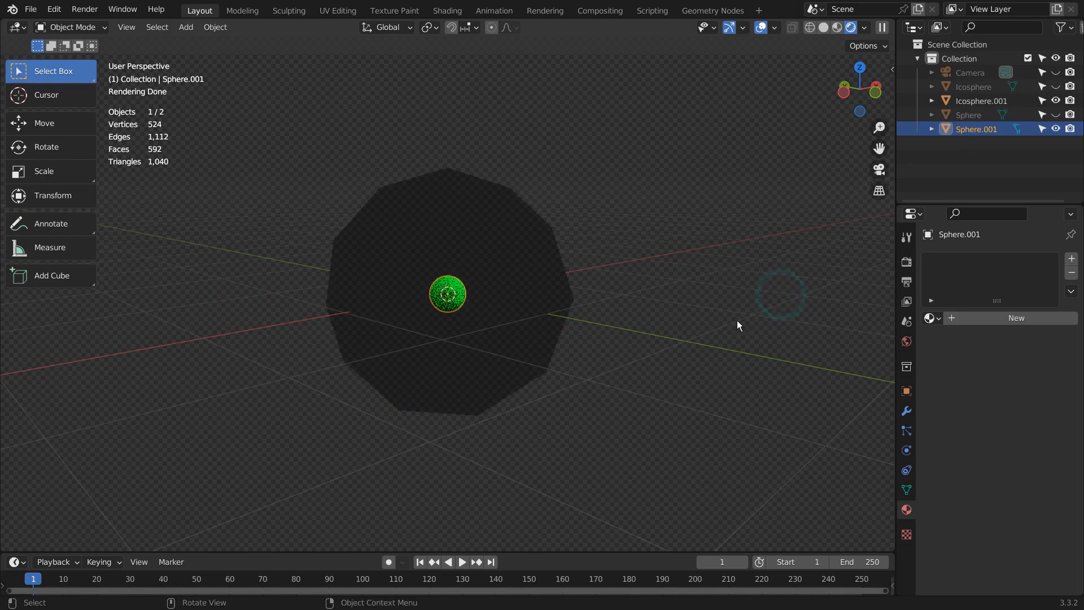
Select the ico sphere and open its material nodes in the Shading workspace, framing all of them.
click(512, 333)
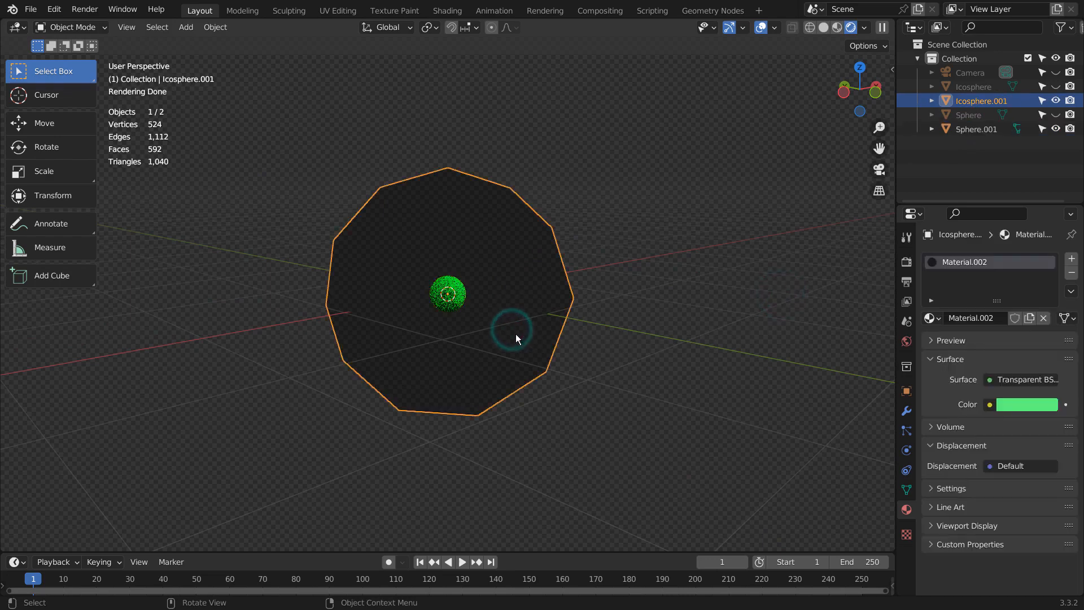
click(447, 11)
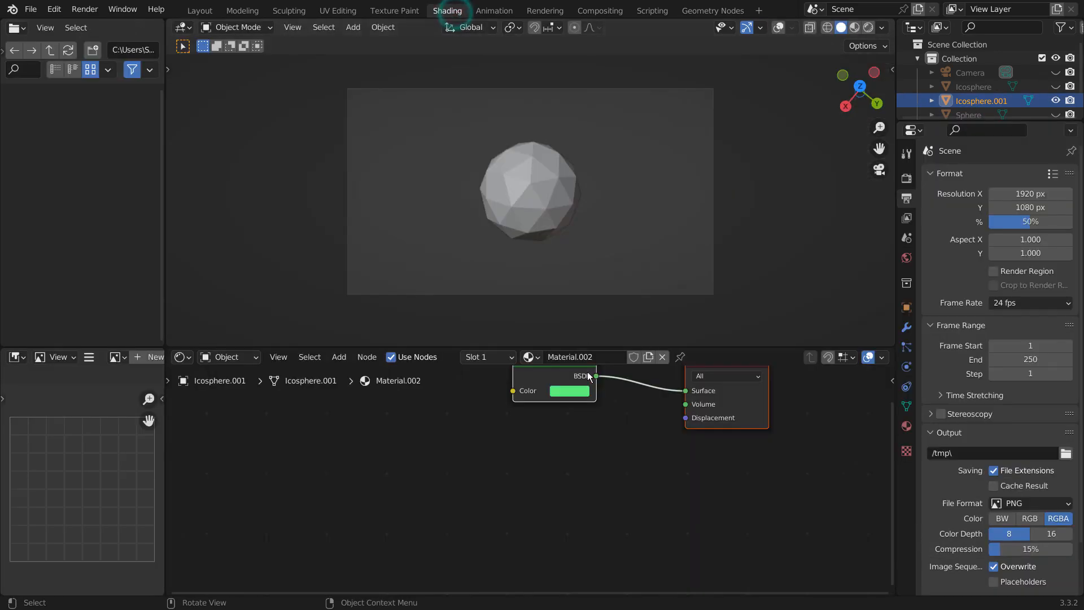
key(Home)
Insert a Mix Shader before the Material Output, feed the Transparent BSDF into its second shader input, and place that node lower.
key(shift+a)
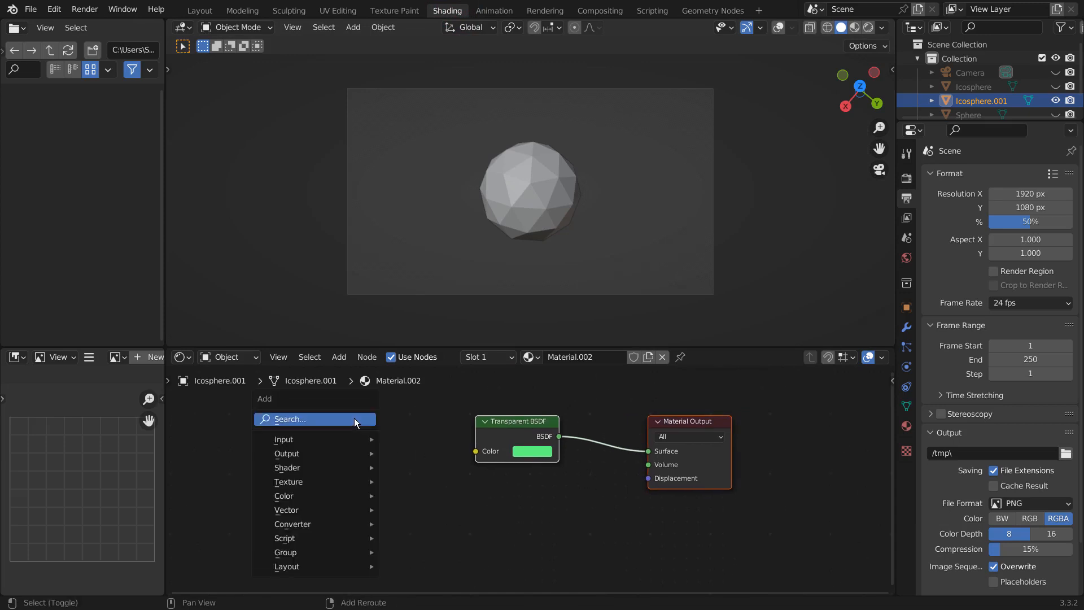
click(354, 418)
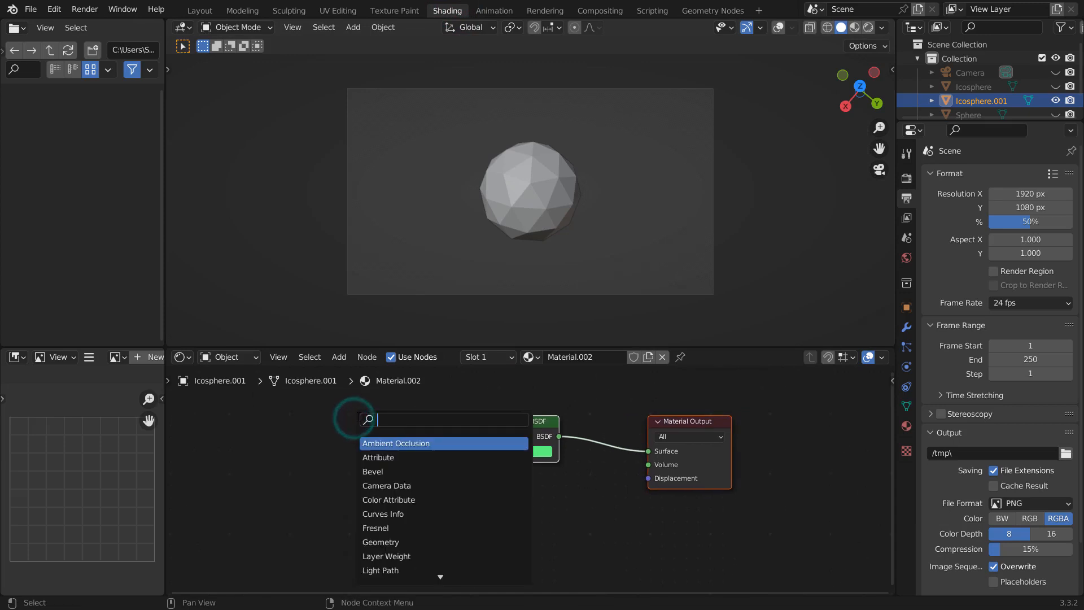
text(mix)
click(393, 457)
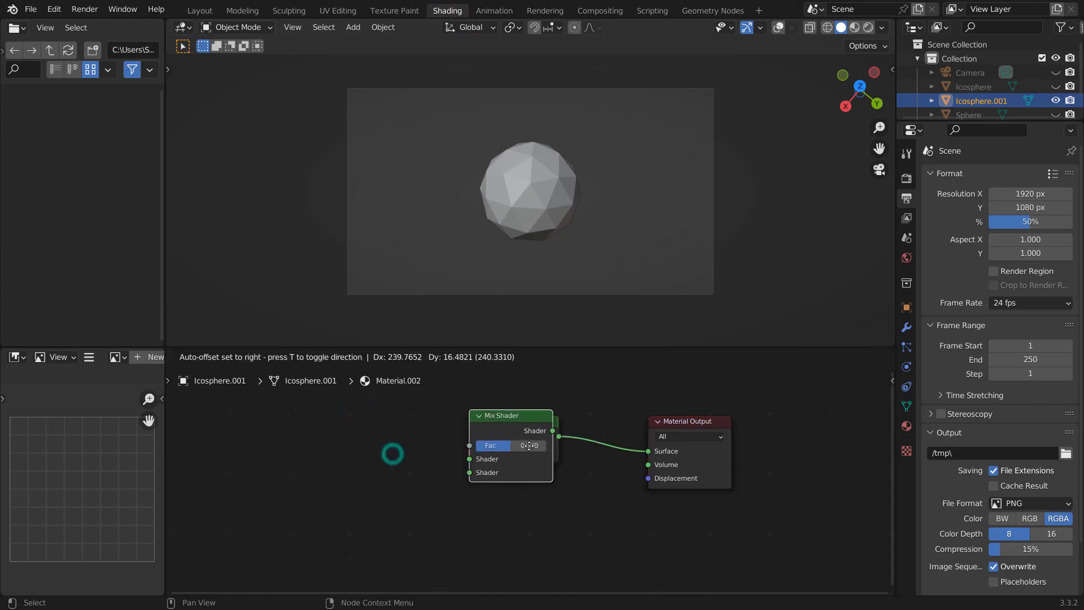
click(581, 446)
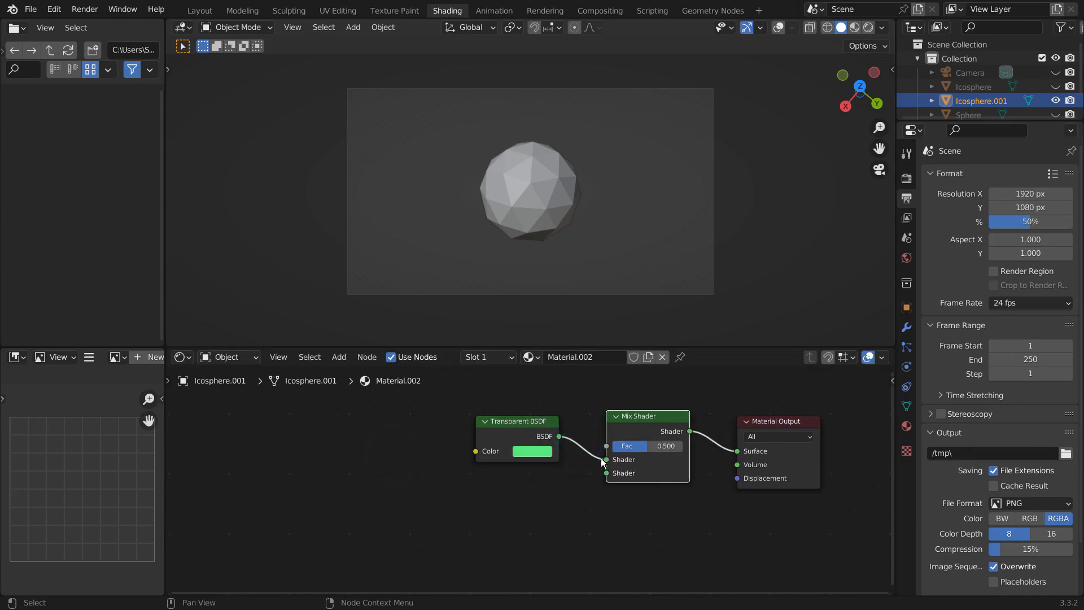
drag(606, 459, 606, 474)
drag(526, 424, 528, 494)
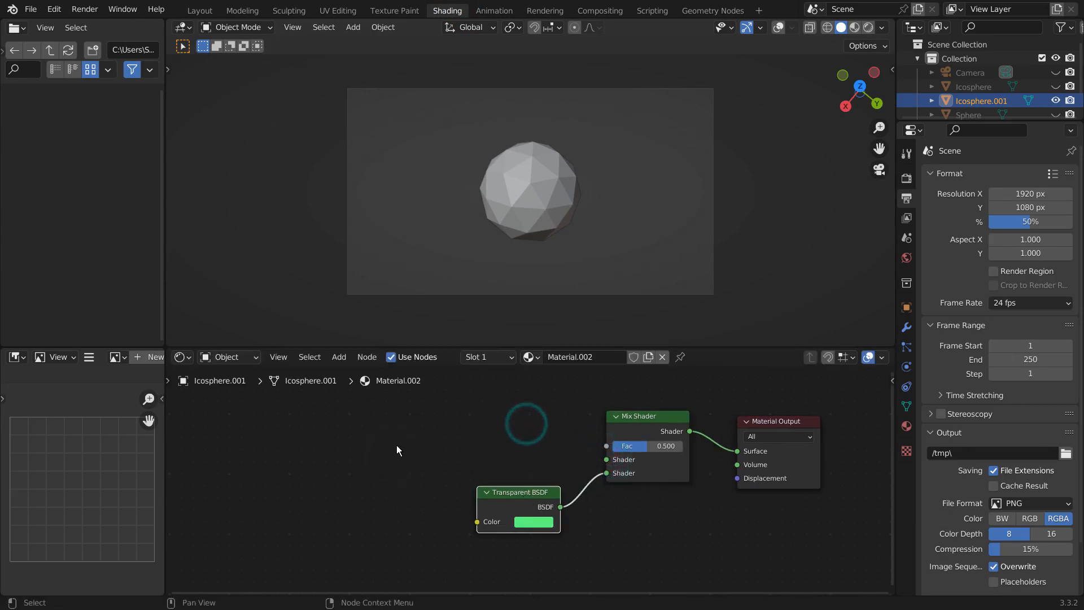
Add a Principled BSDF node and connect its output to the first shader input of the Mix Shader.
key(shift+a)
click(395, 445)
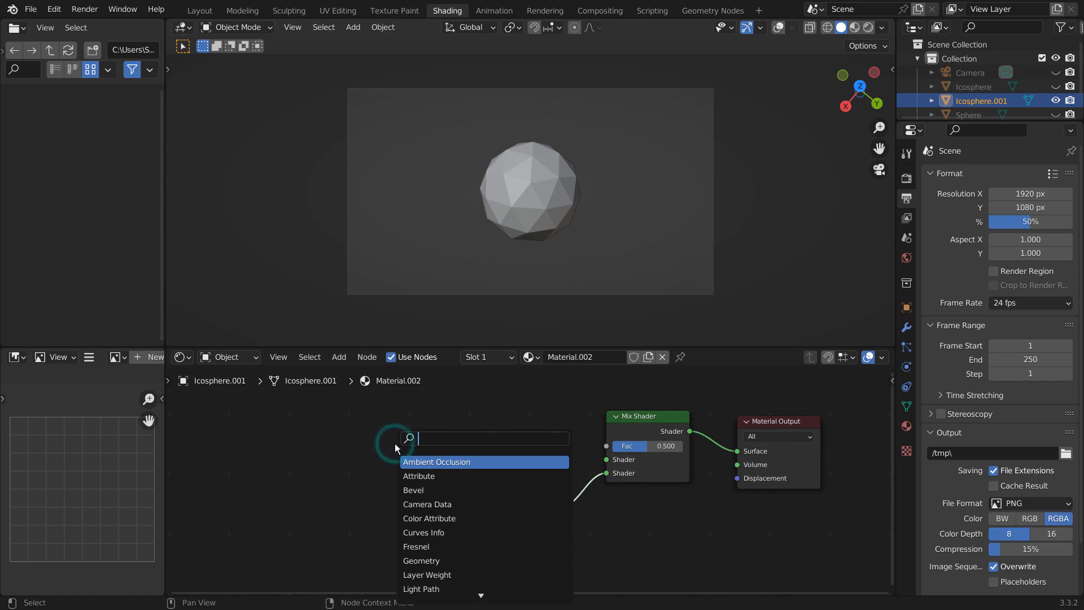
text(bsdf)
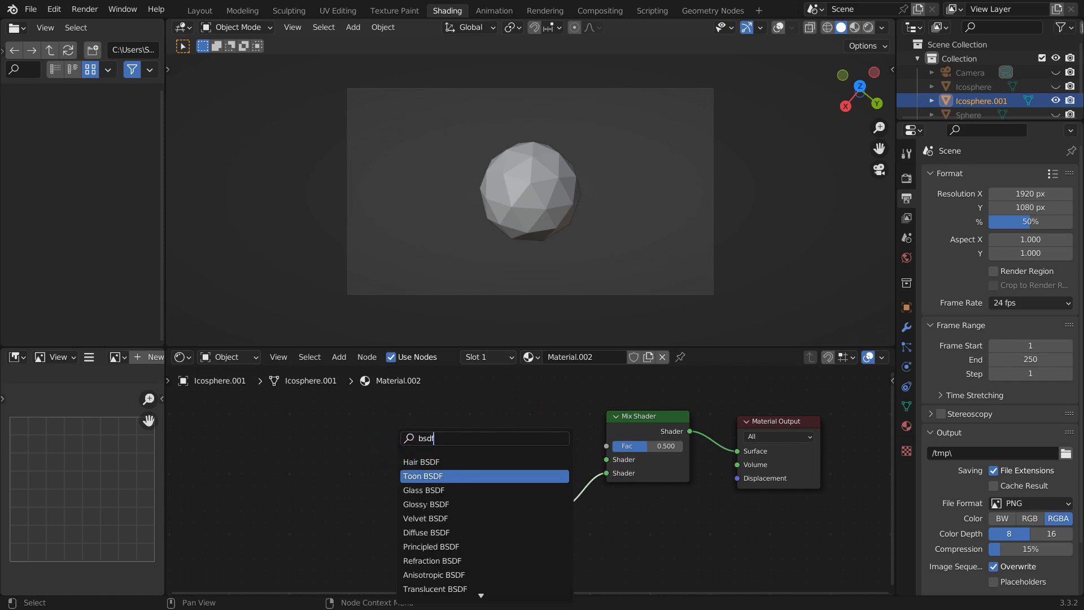
click(429, 547)
click(432, 480)
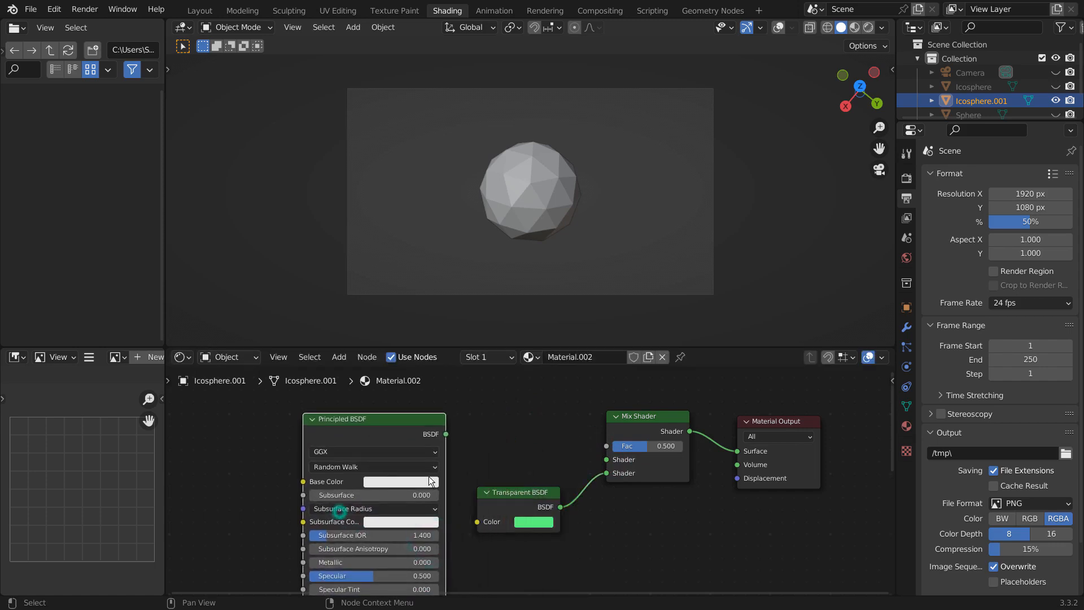
drag(446, 434, 519, 445)
drag(597, 450, 602, 456)
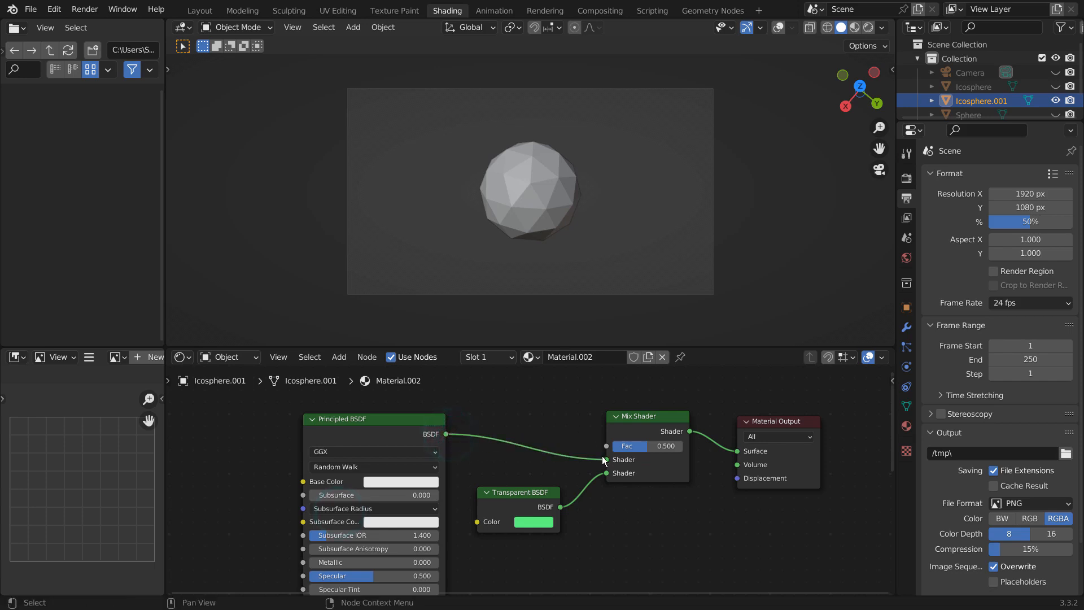
Show the Shading viewport in rendered mode and set the Mix Shader factor to about 0.642.
click(857, 28)
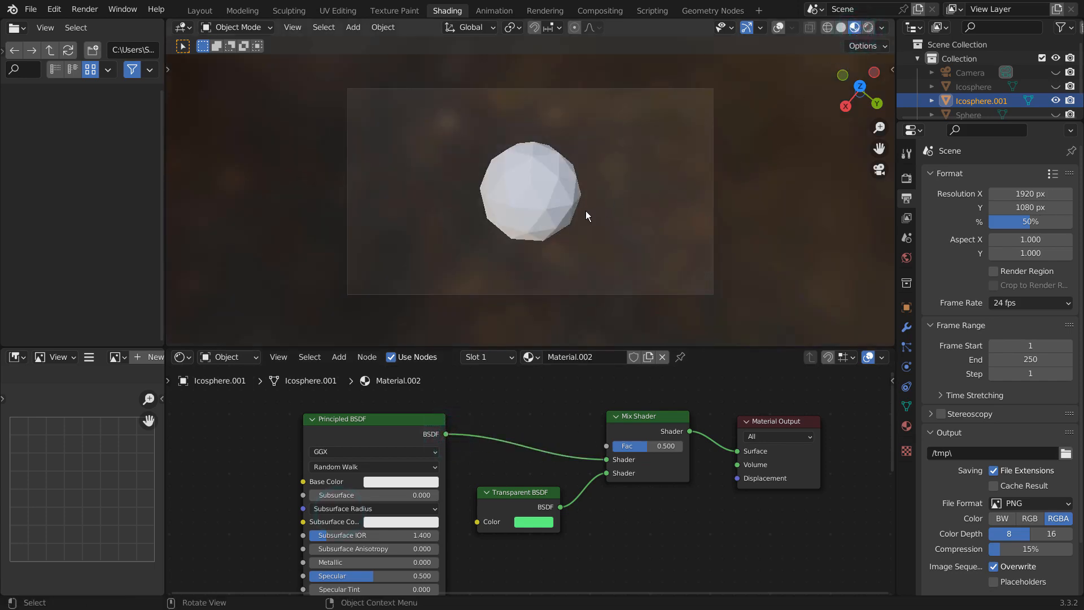
scroll(589, 211, up, 4)
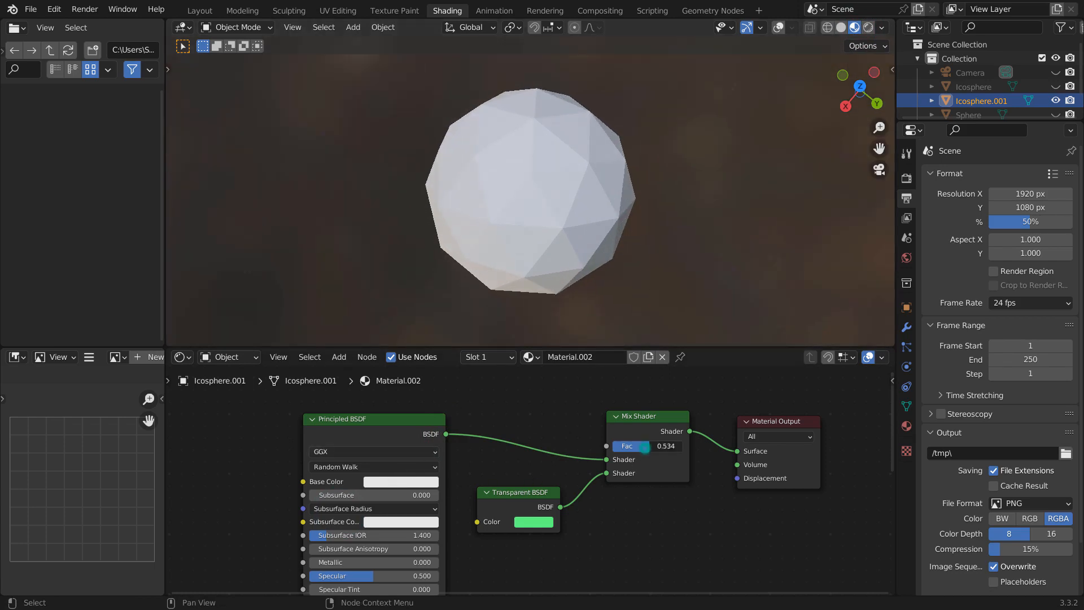
mouse_move(645, 448)
mouse_down()
mouse_move(676, 448)
mouse_move(633, 449)
mouse_move(666, 446)
mouse_up()
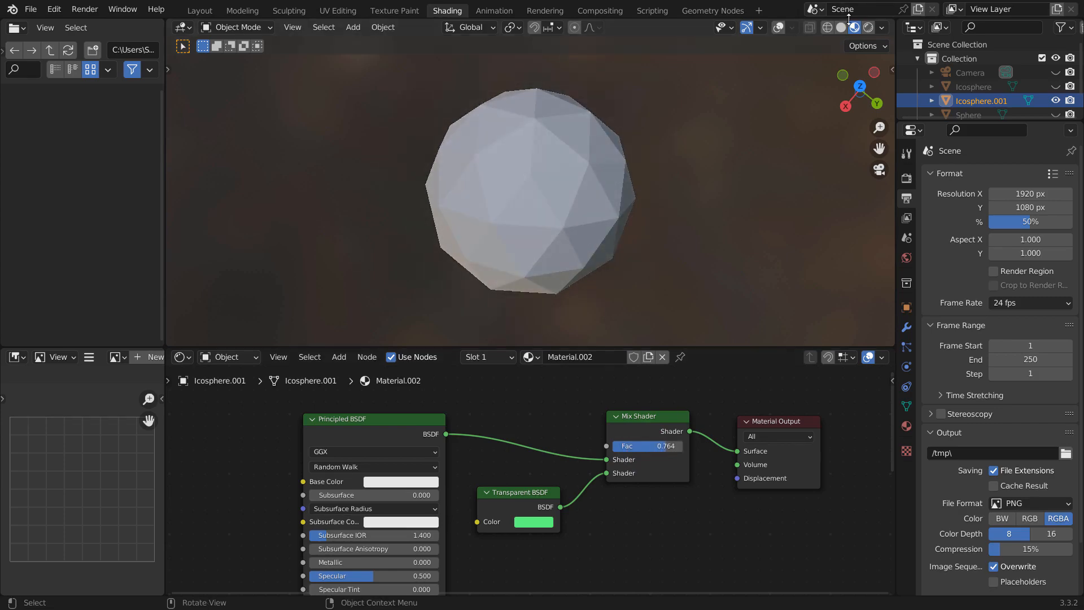
click(867, 27)
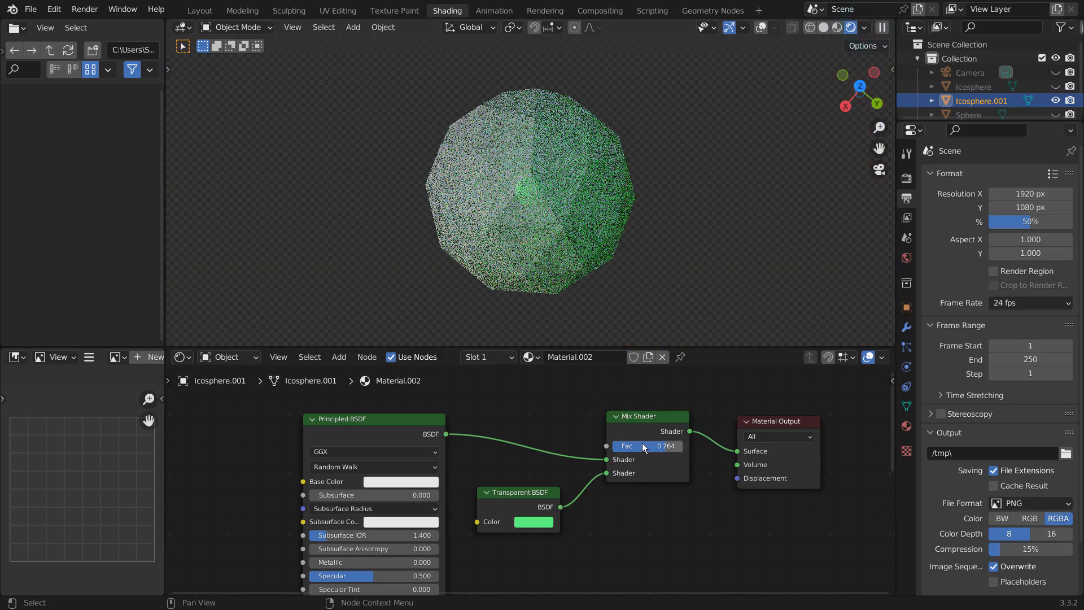
mouse_move(666, 446)
mouse_down()
mouse_move(644, 445)
mouse_move(657, 446)
mouse_up()
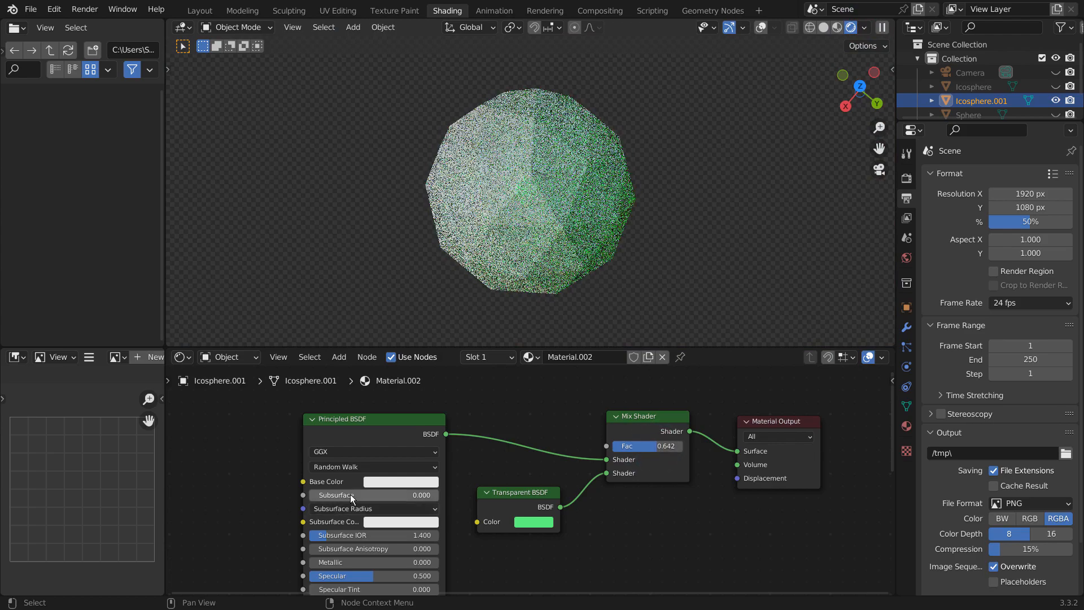
Set the Principled BSDF base colour to orange and the Mix Shader factor to about 0.804.
click(392, 482)
click(384, 379)
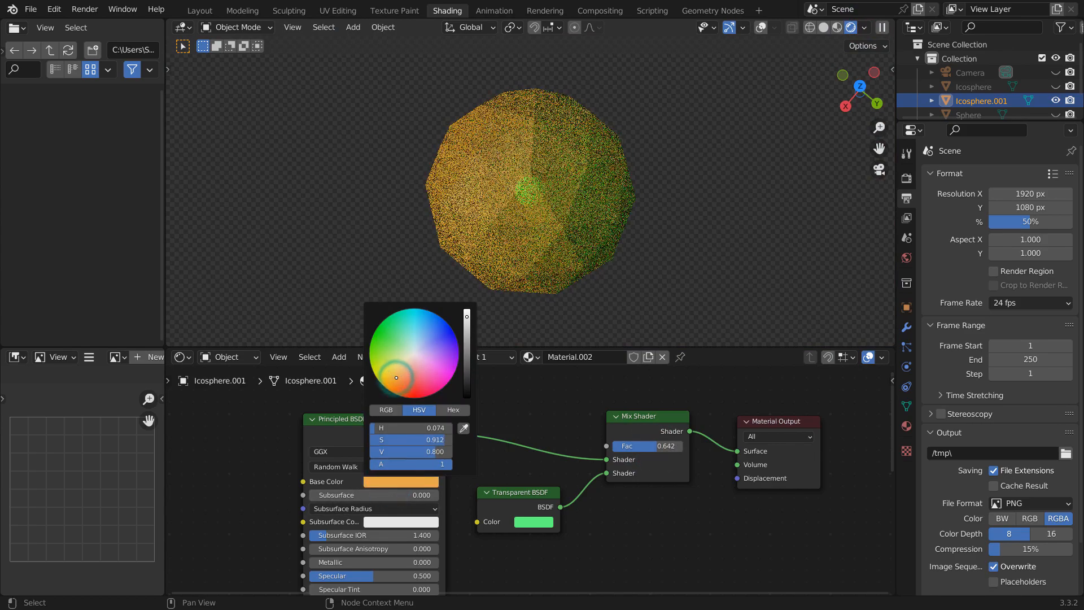
drag(667, 445, 676, 446)
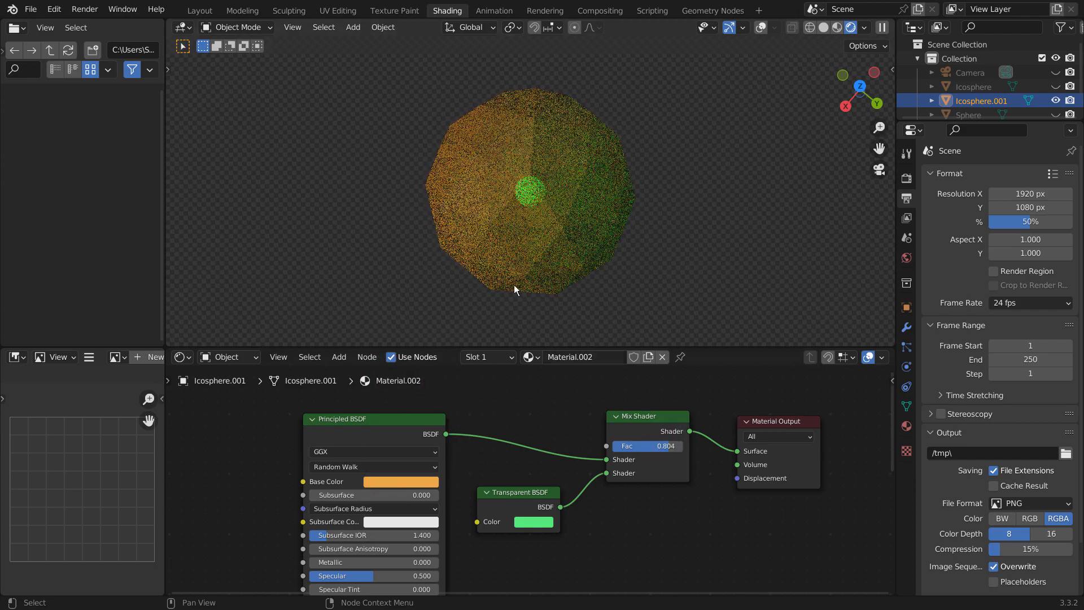
Connect the Principled BSDF directly to the Surface input of the Material Output, bypassing the Mix Shader.
scroll(514, 275, down, 4)
middle_drag(516, 268, 643, 190)
drag(606, 461, 735, 451)
Delete the Mix Shader and Transparent BSDF nodes, and move the Principled BSDF next to the Material Output.
click(659, 426)
key(x)
click(517, 494)
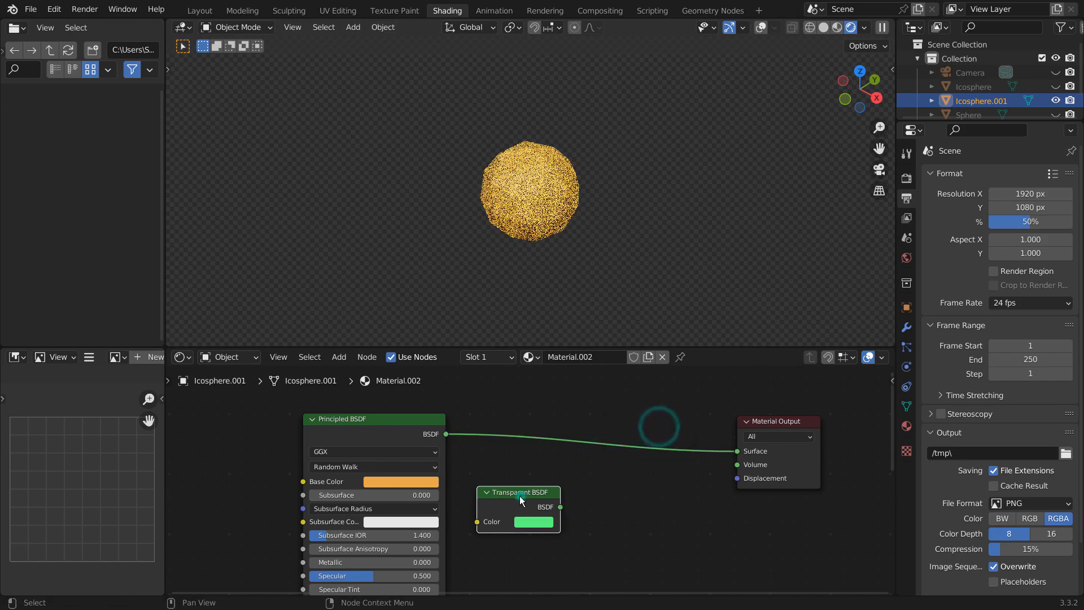
key(x)
drag(389, 426, 602, 401)
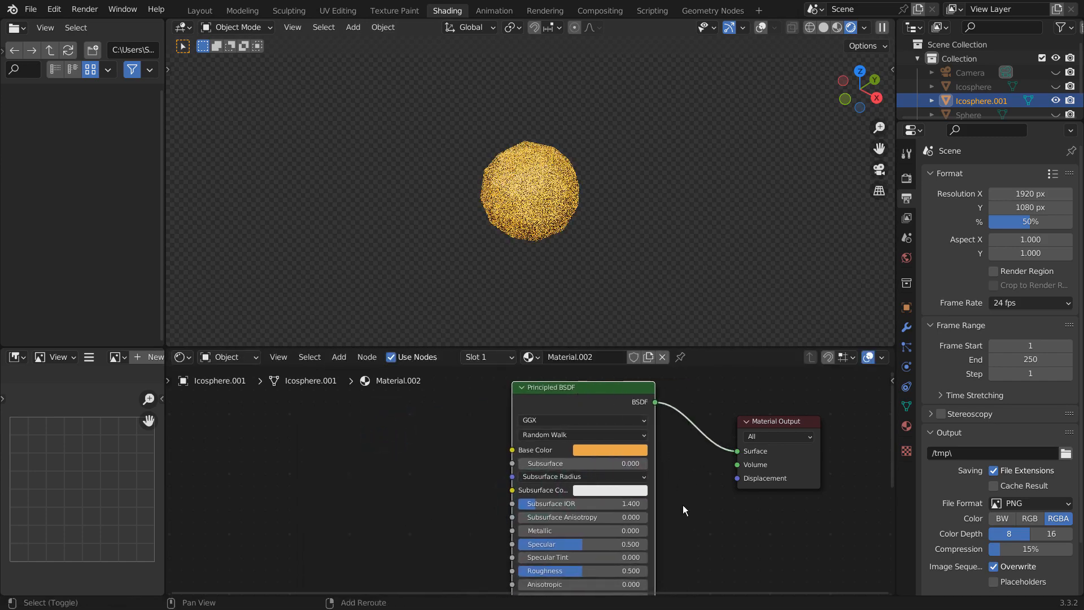
Set the Transmission of the Principled BSDF to about 0.967 and view the ico sphere from another side.
middle_drag(683, 509, 597, 428)
middle_drag(630, 527, 658, 435)
scroll(513, 526, up, 1)
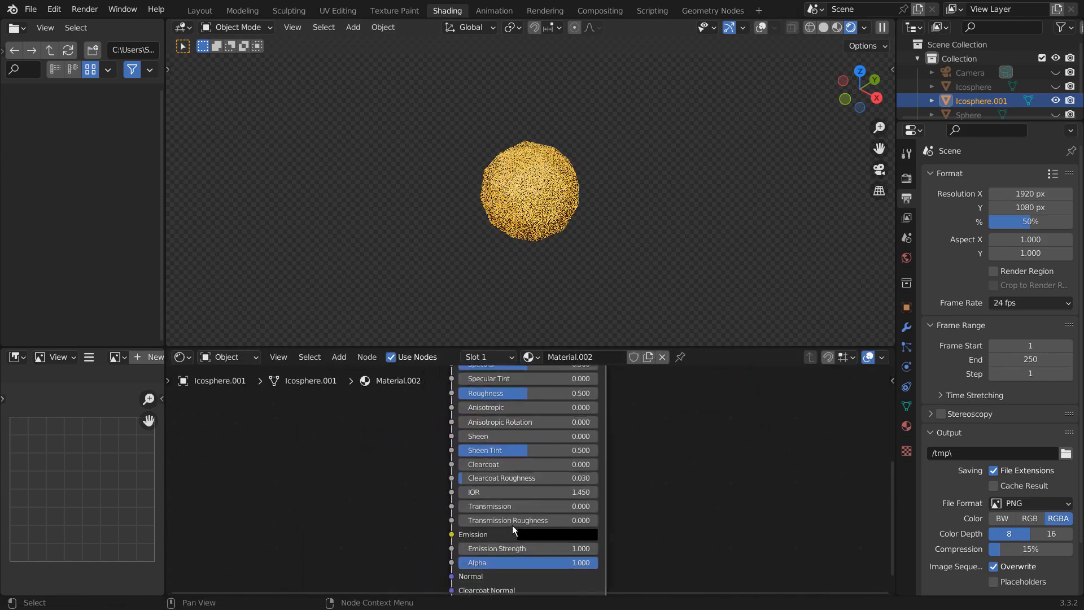
scroll(514, 534, up, 1)
scroll(485, 510, up, 1)
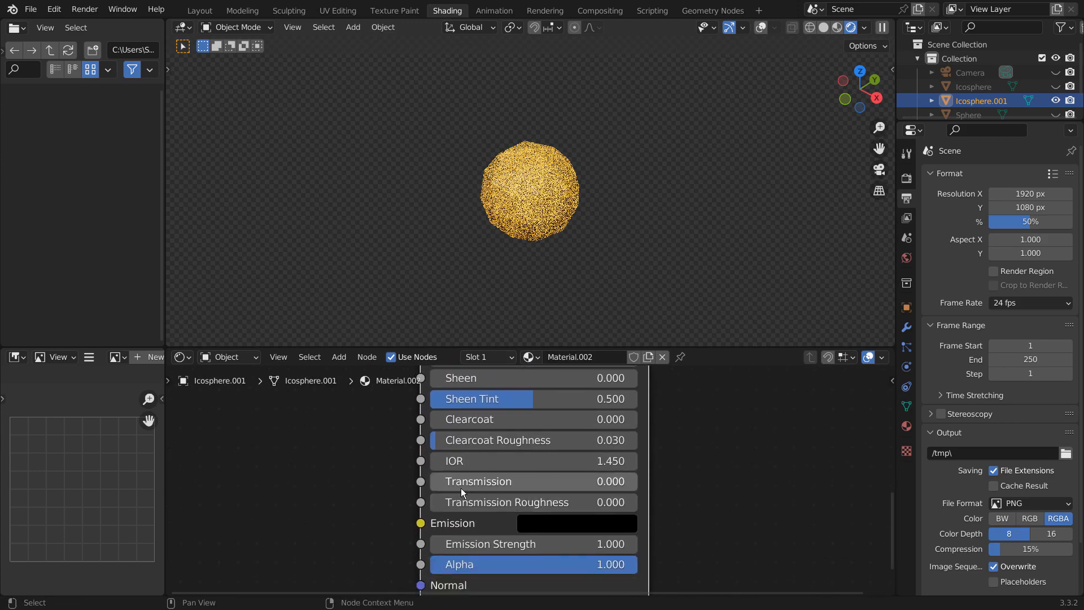
drag(462, 486, 630, 486)
scroll(574, 243, up, 7)
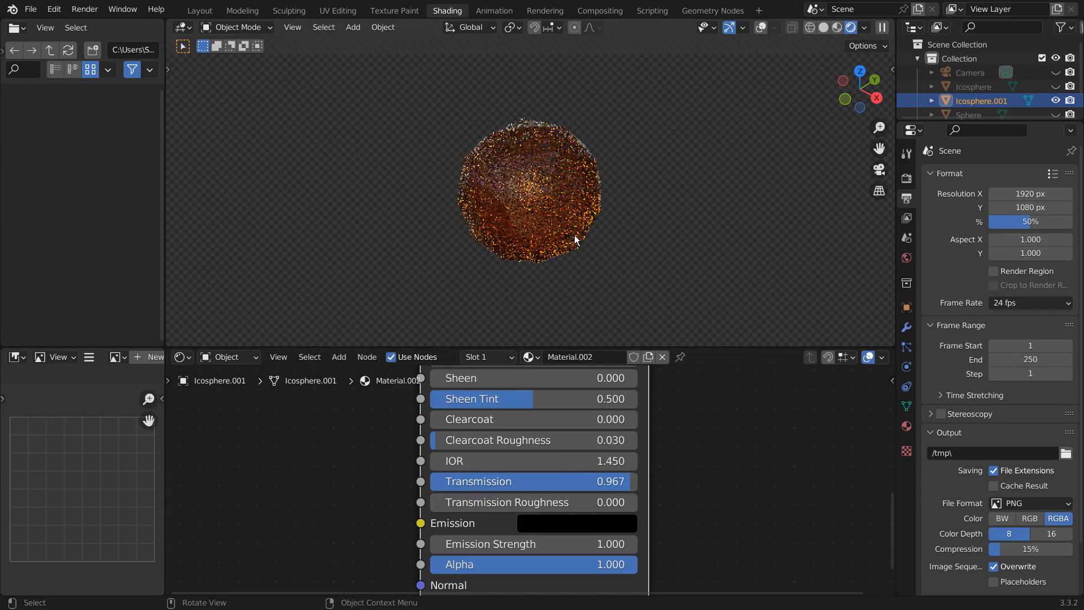
middle_drag(571, 239, 767, 215)
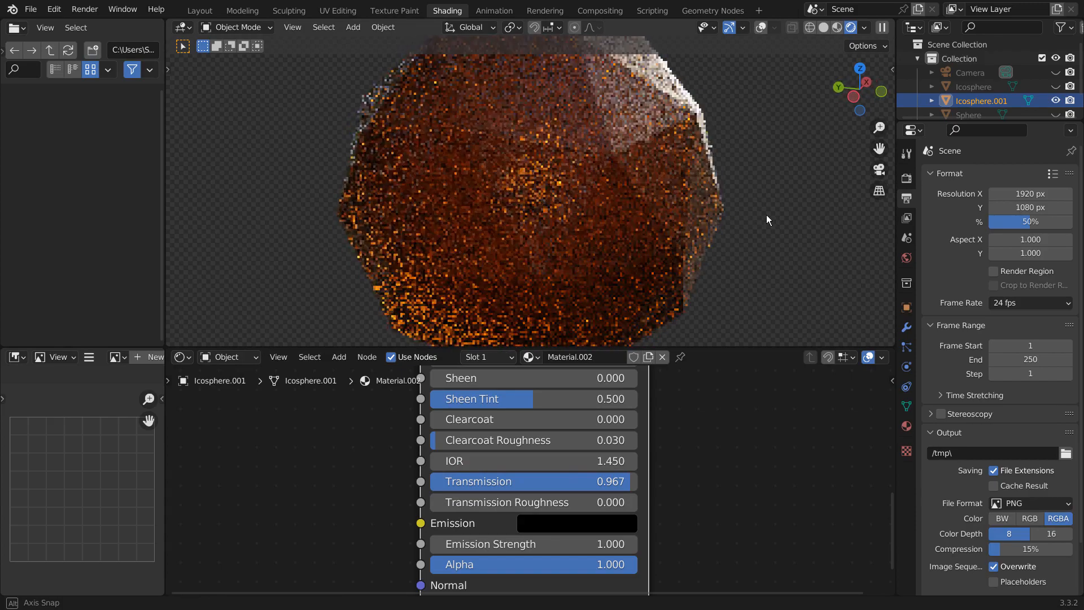
Set the Principled BSDF Alpha to about 0.299 and compare the ico sphere in Material Preview and rendered shading.
drag(621, 564, 478, 564)
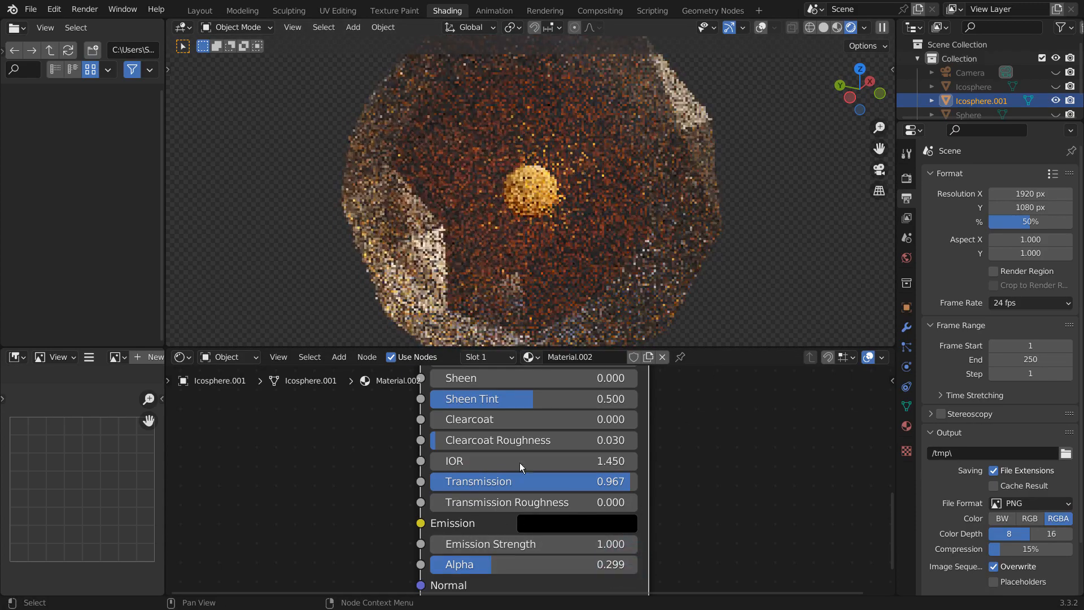
middle_drag(720, 235, 475, 207)
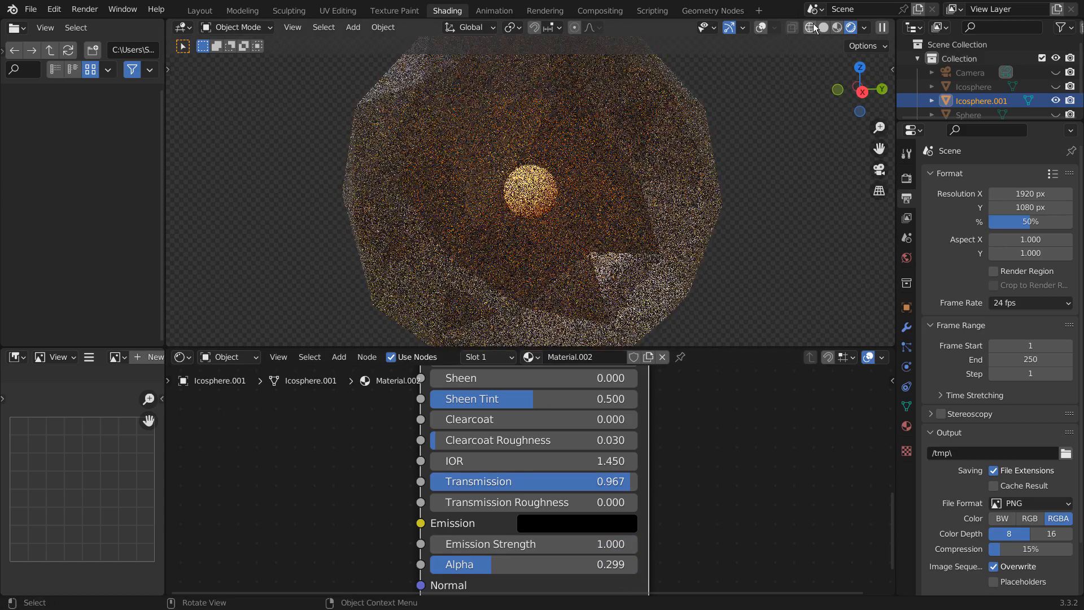
click(836, 27)
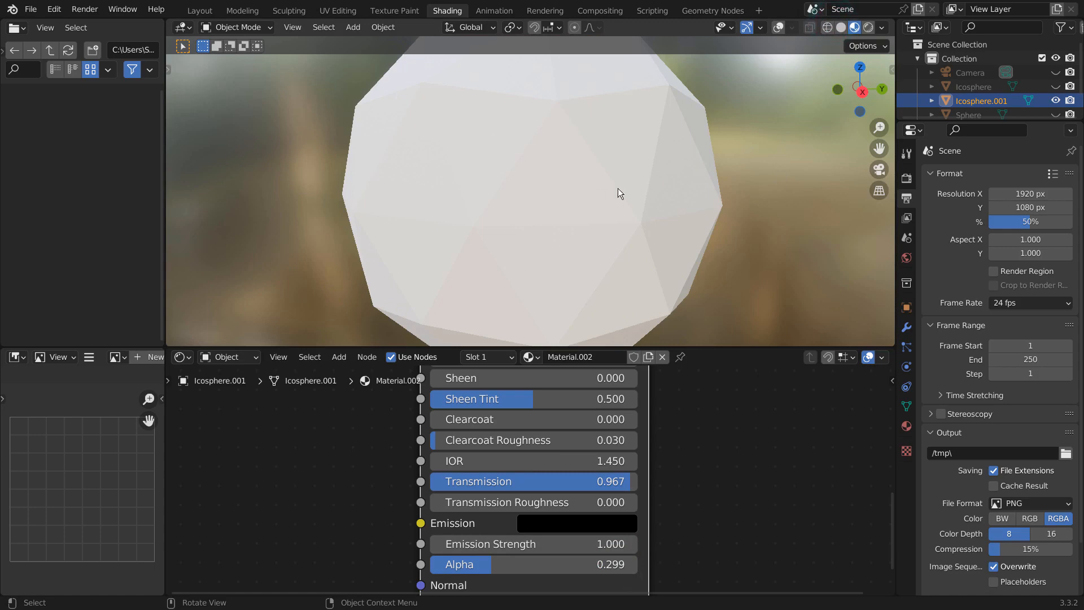
click(864, 31)
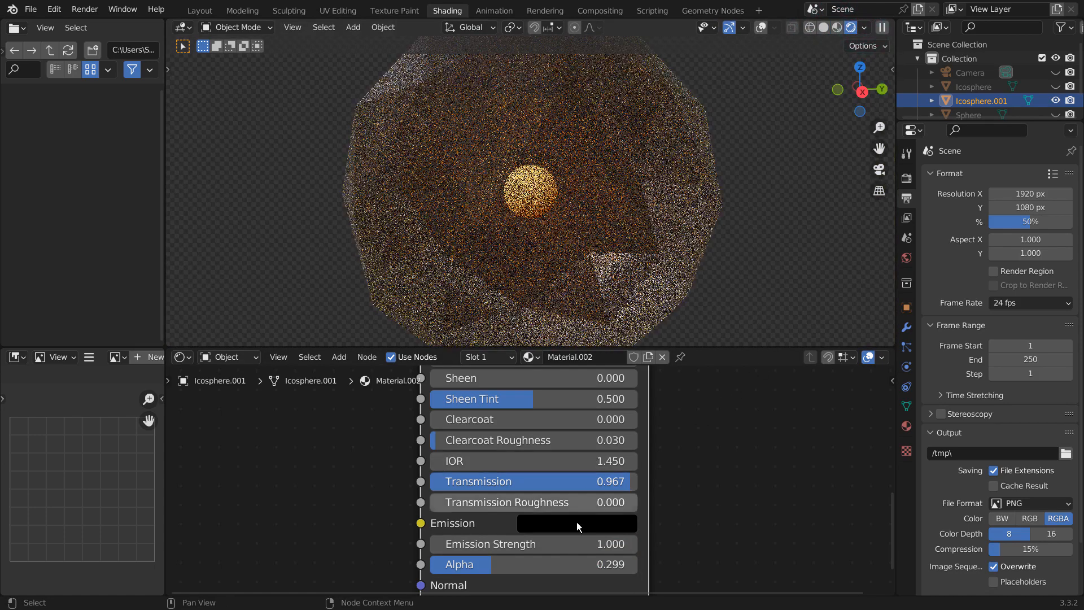
Set the Principled BSDF Alpha to about 0.742 and switch the render engine to Eevee in the Layout workspace.
drag(497, 566, 601, 565)
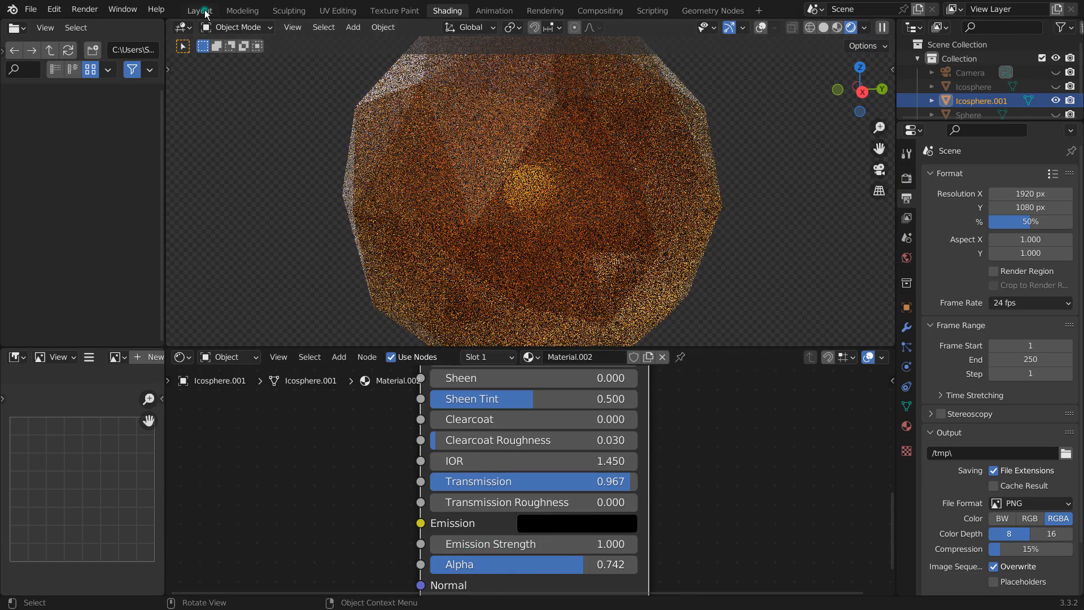
click(206, 13)
click(906, 263)
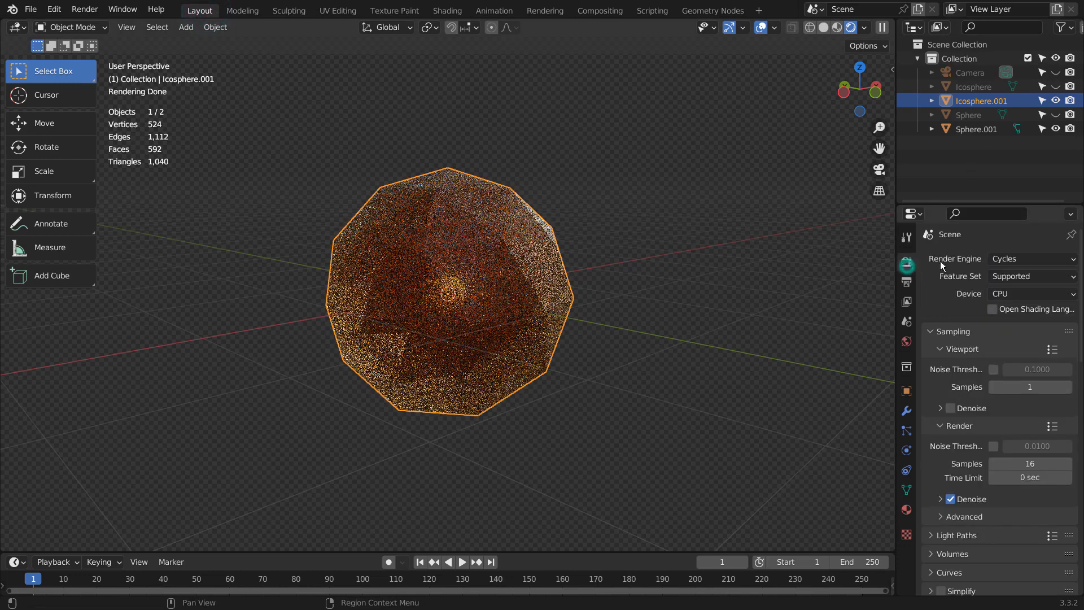
click(1001, 258)
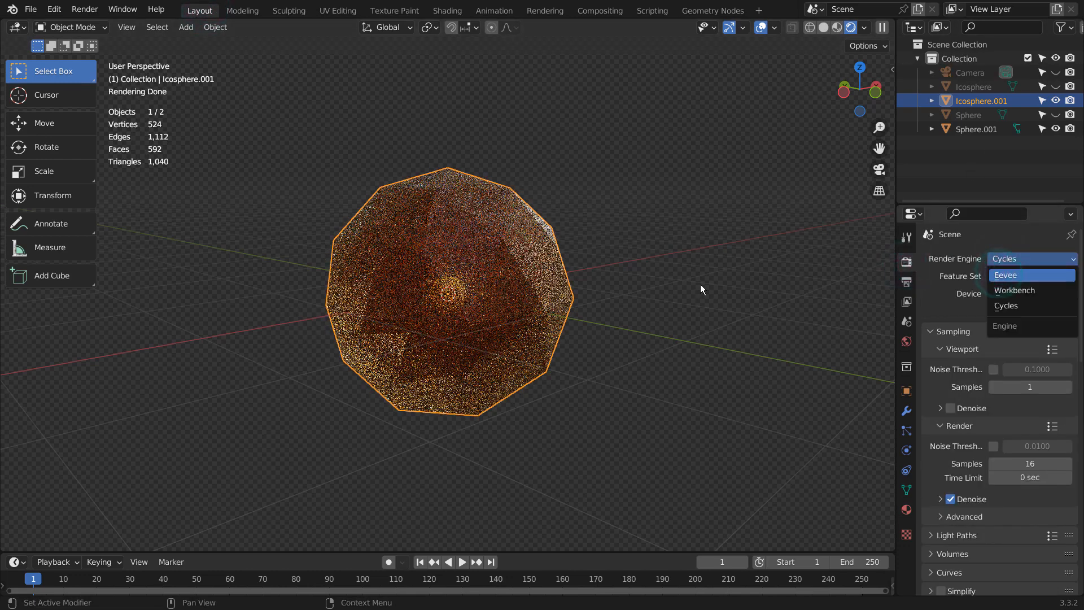
key(Return)
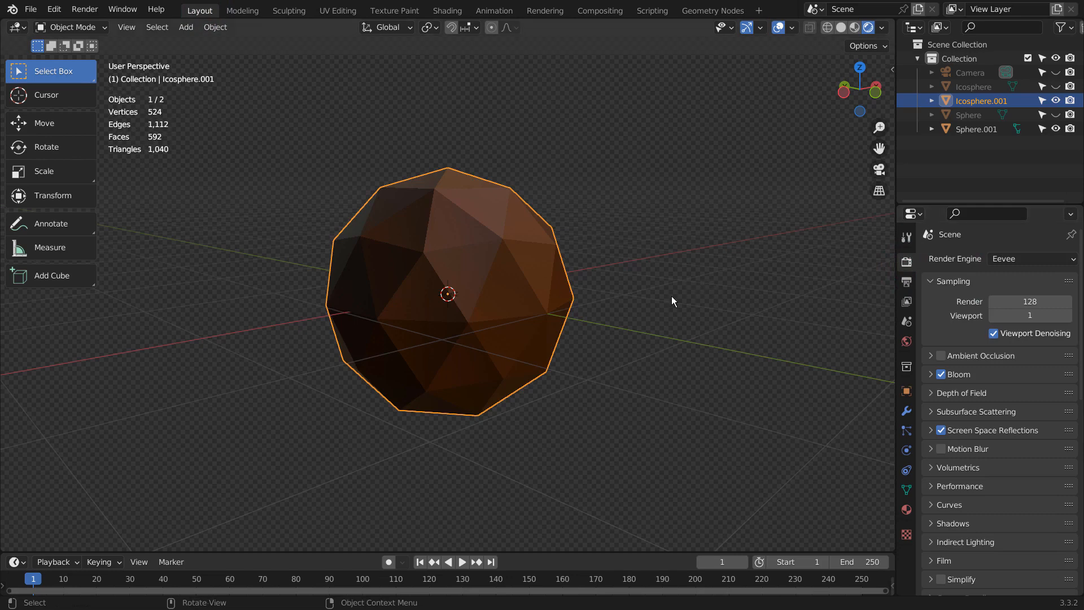
mouse_move(672, 300)
middle_down()
mouse_move(740, 307)
mouse_move(702, 319)
mouse_move(712, 327)
middle_up()
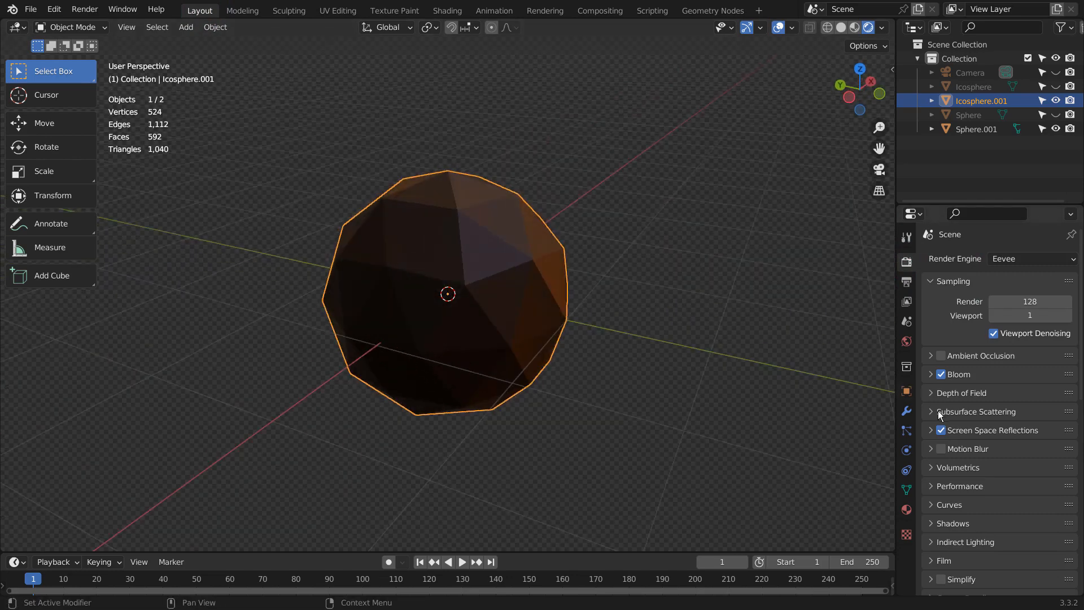
Set the Blend Mode of the ico sphere's material to Alpha Blend.
click(906, 510)
scroll(958, 456, down, 15)
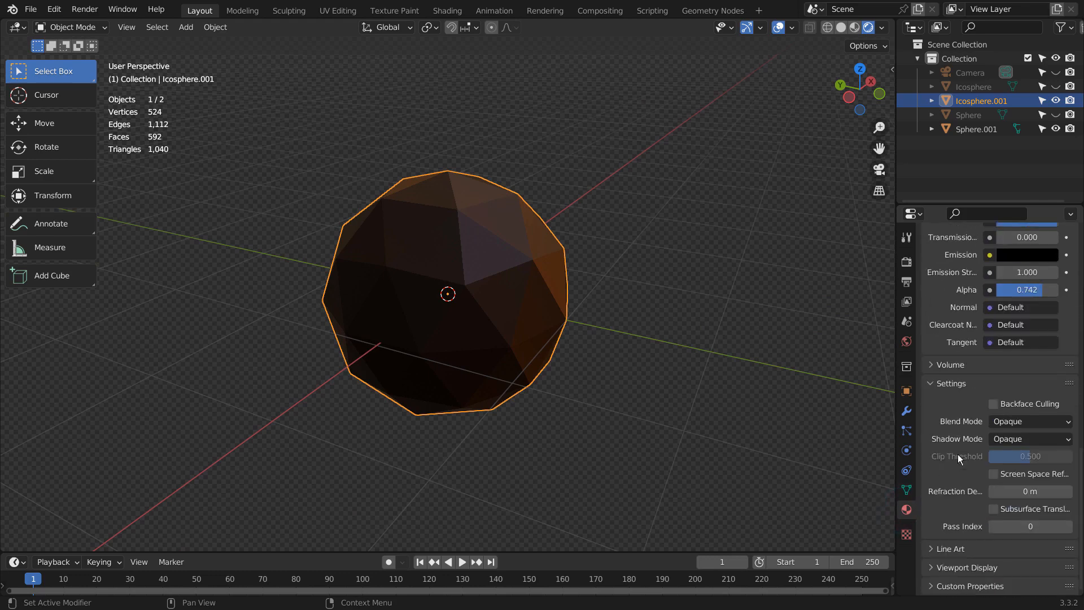
click(1020, 421)
click(1024, 481)
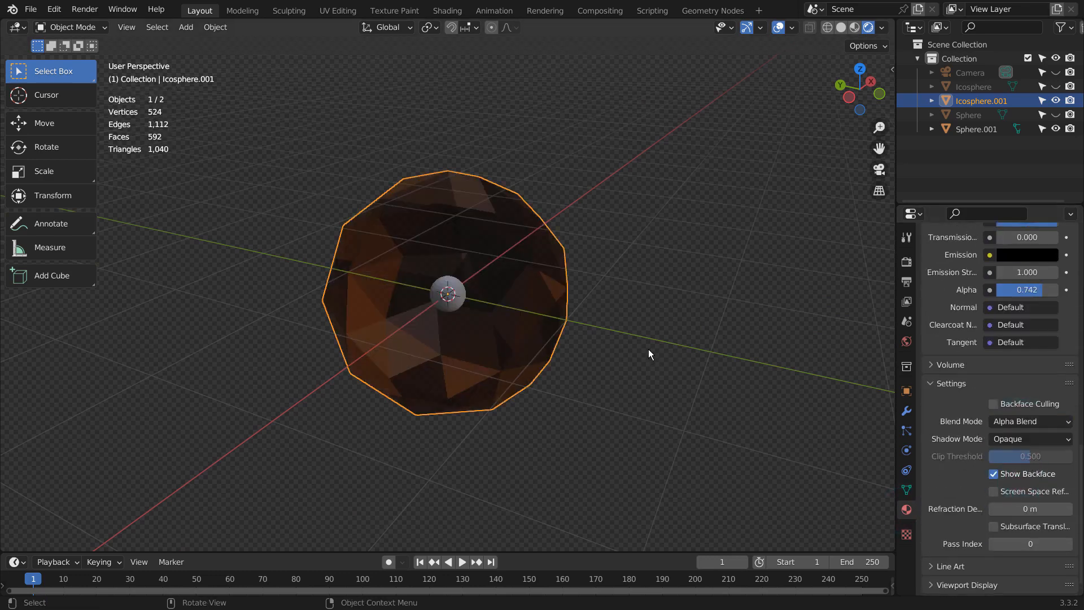
click(623, 348)
scroll(604, 400, up, 4)
middle_drag(609, 397, 639, 364)
Add a level 3 subdivision to the small inner sphere and deselect it.
click(470, 295)
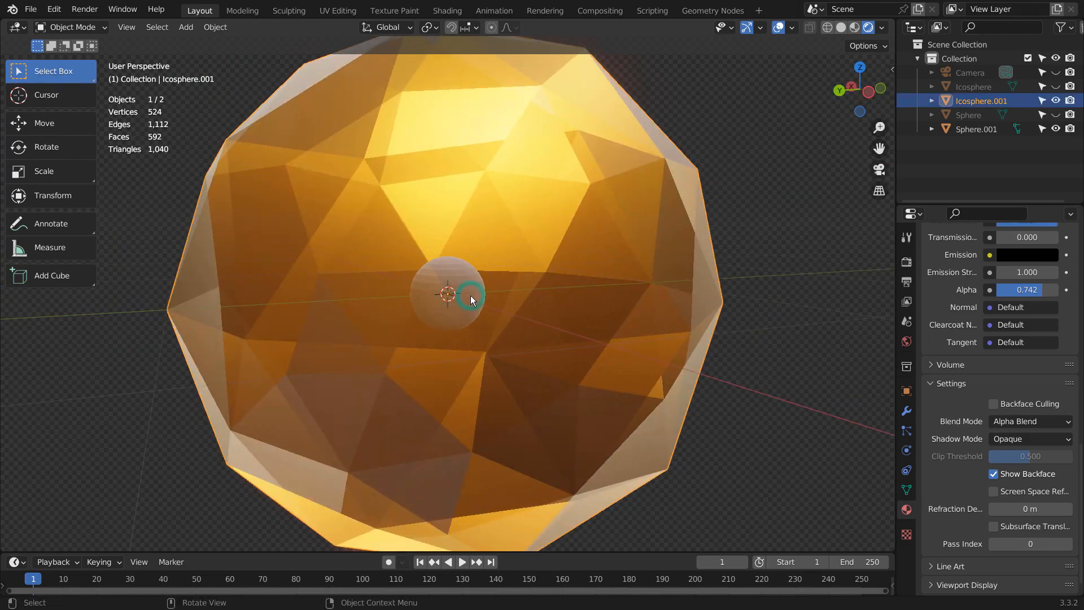
key(ctrl+3)
click(777, 368)
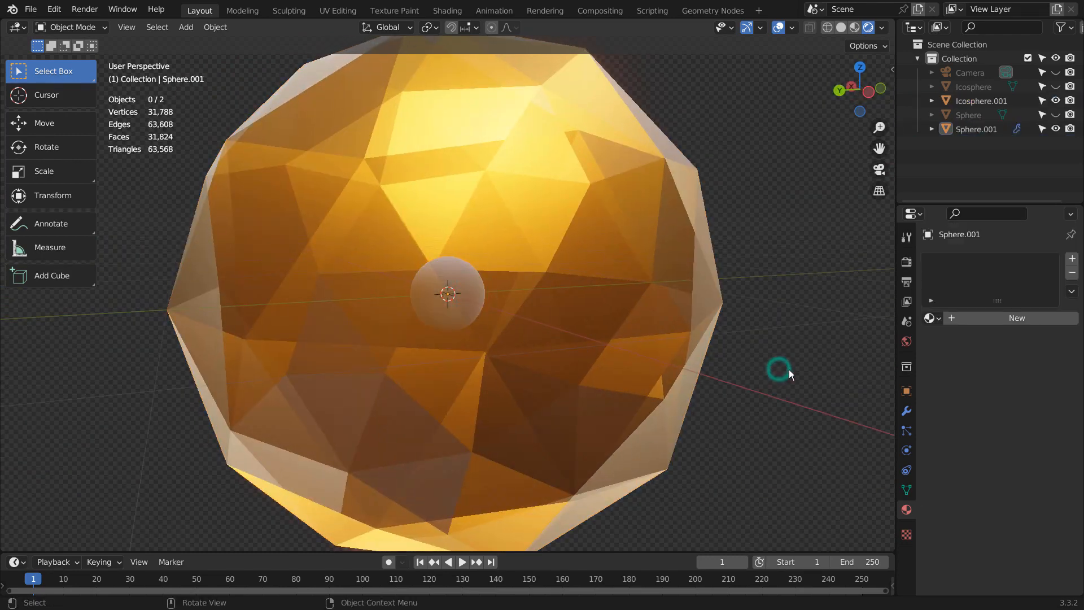
middle_drag(788, 369, 116, 356)
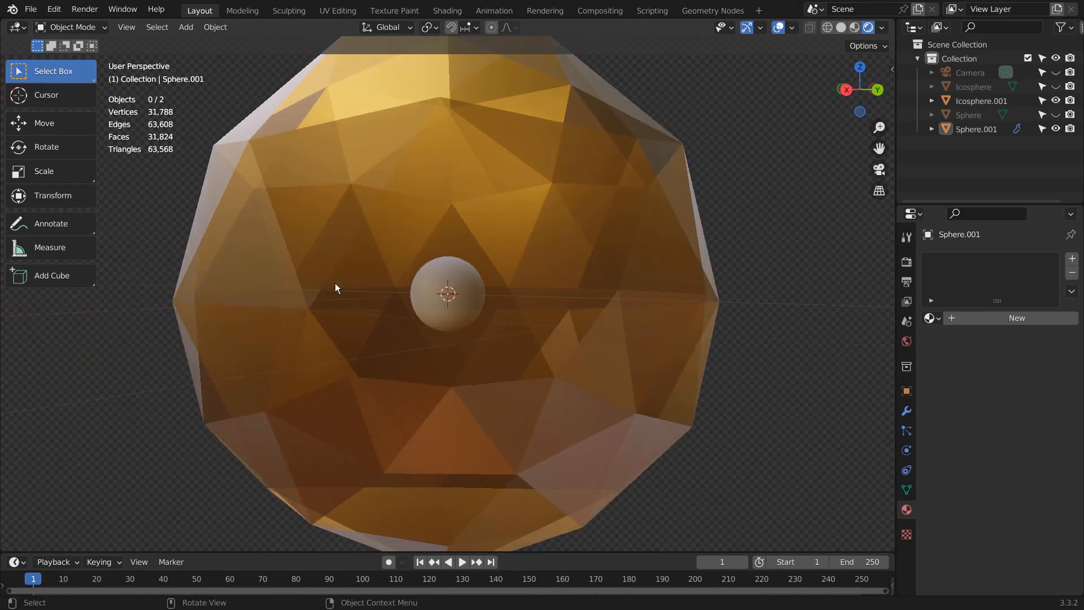
Delete the objects Icosphere.001 and Sphere.001 from the scene.
click(476, 293)
shift+click(457, 293)
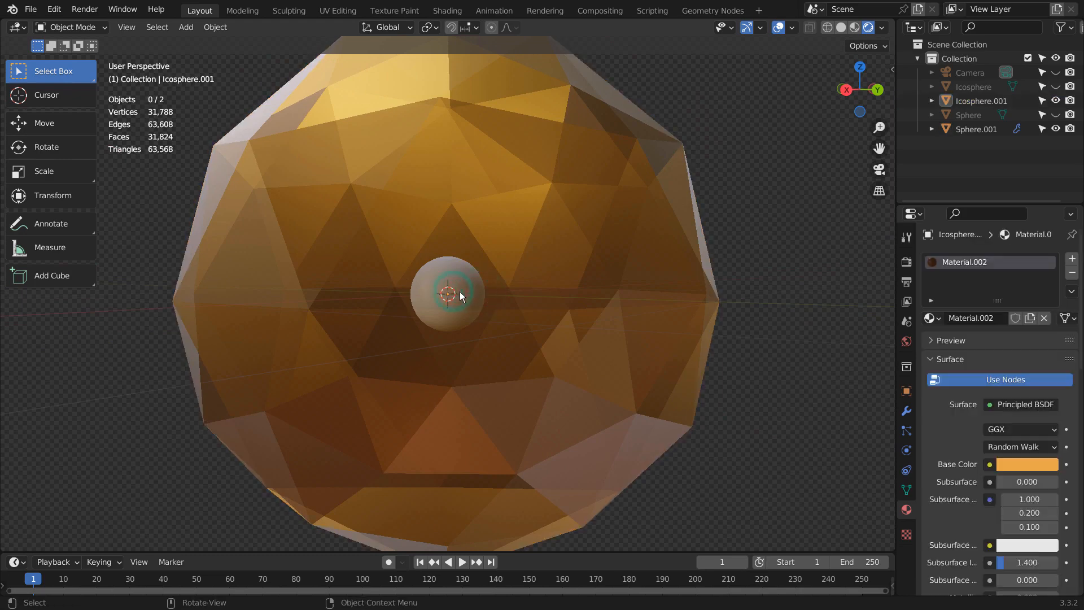
key(x)
click(459, 291)
click(458, 292)
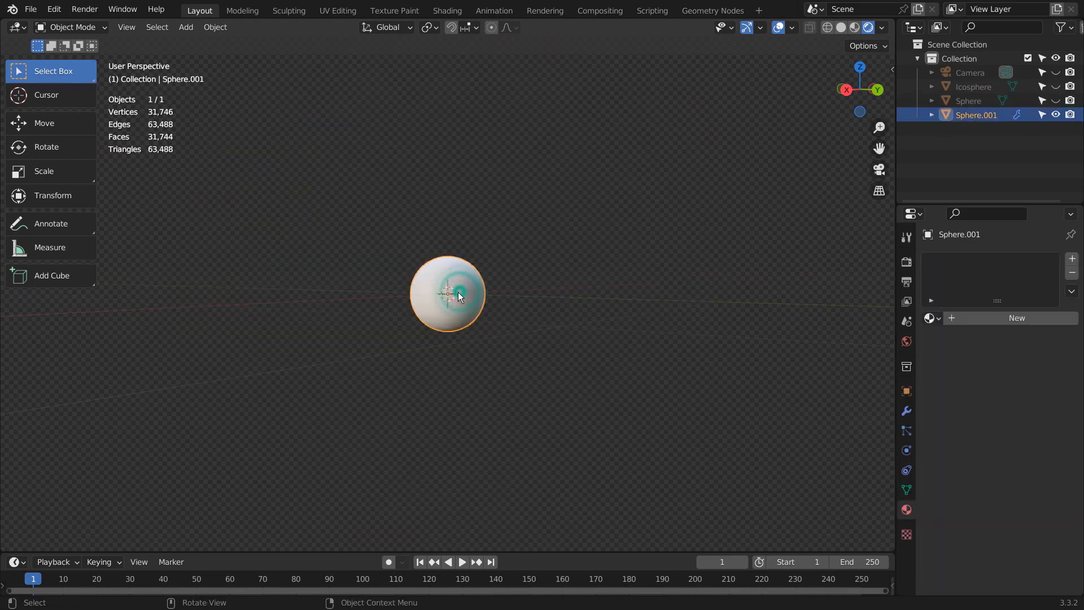
key(x)
click(450, 295)
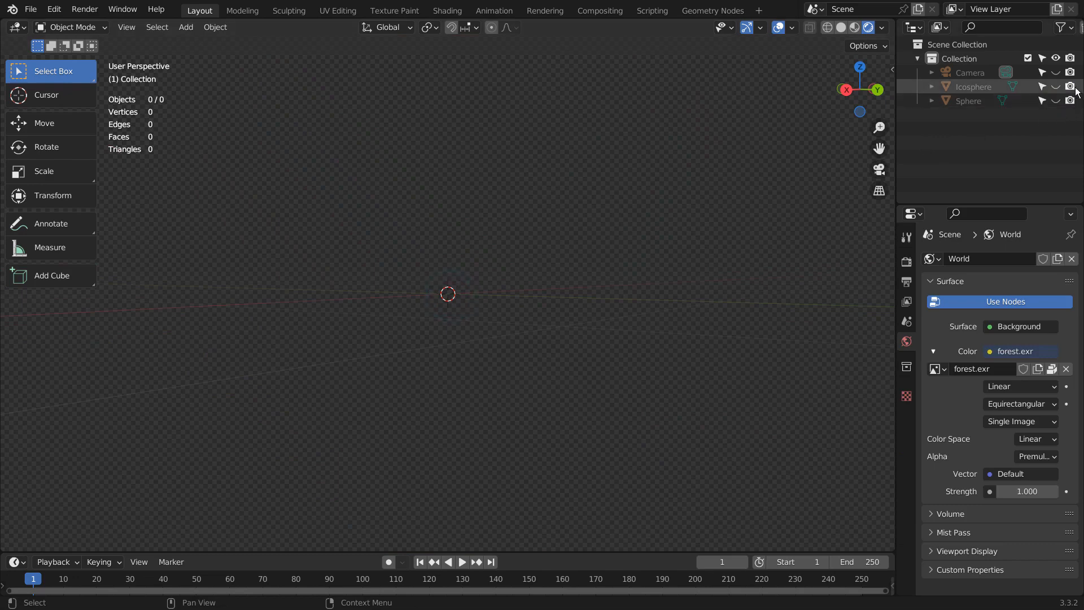
Make the hidden Icosphere and Sphere visible, and show the blend settings of the Icosphere's material.
drag(1063, 86, 1055, 100)
click(972, 87)
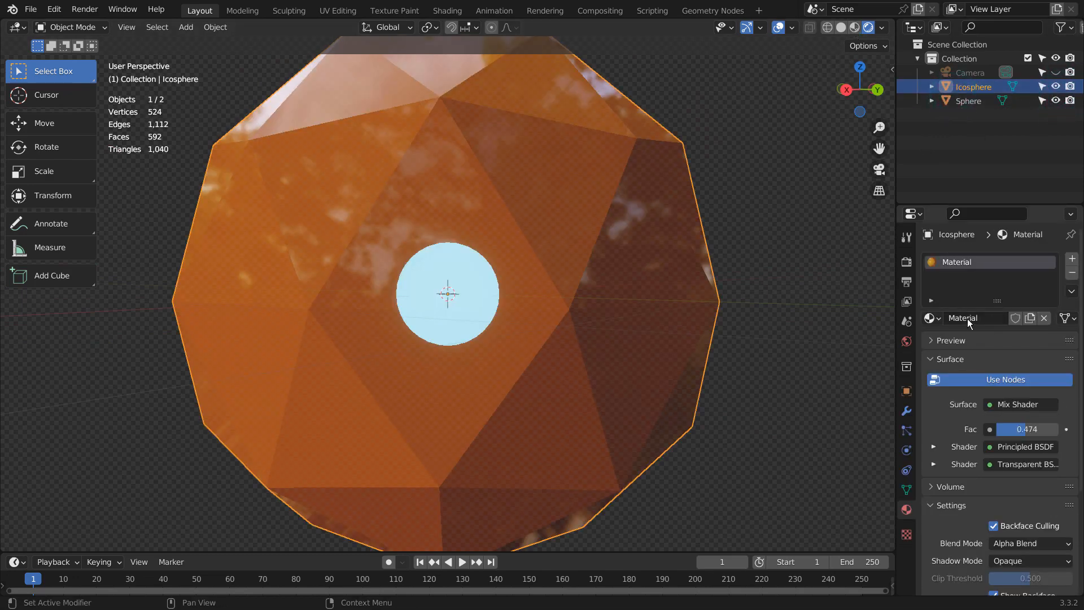
click(906, 261)
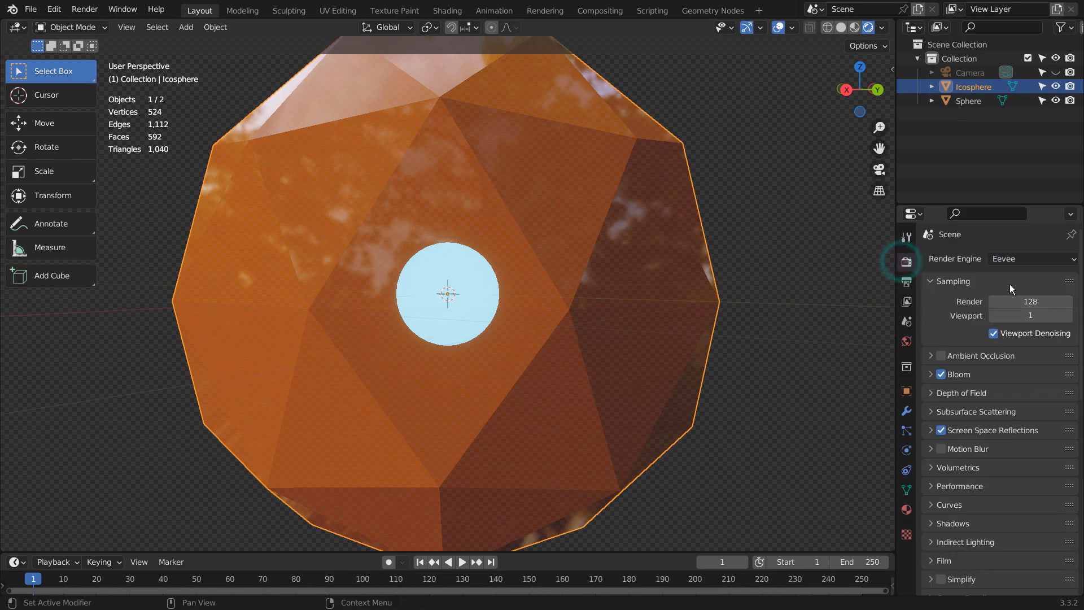
middle_drag(756, 253, 798, 378)
click(906, 508)
scroll(1025, 479, down, 6)
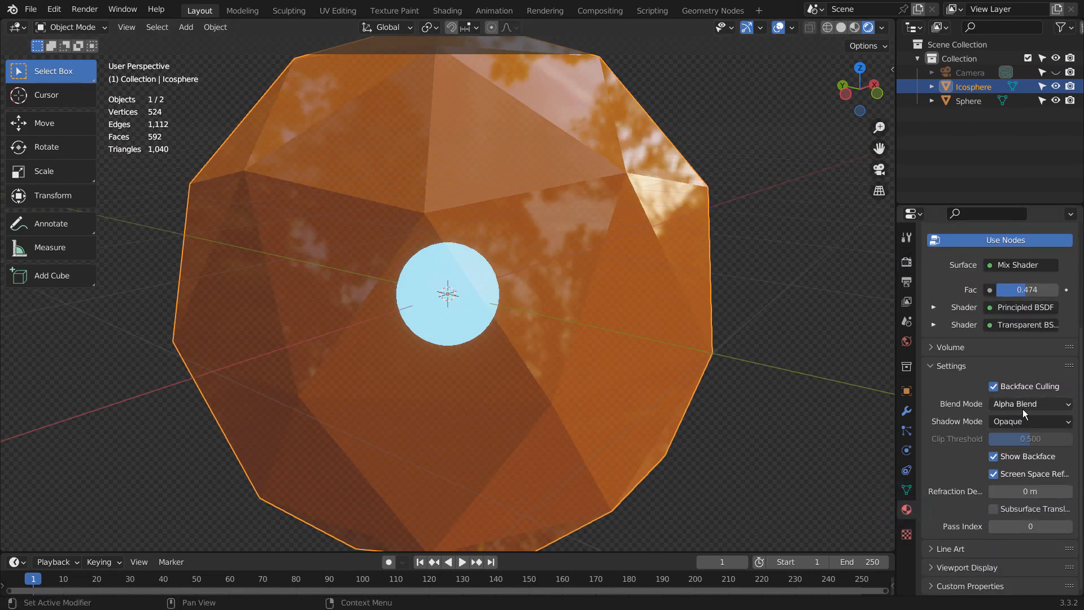
middle_drag(672, 357, 547, 337)
Switch the render engine to Cycles and view the glowing sphere inside the ico sphere.
click(906, 261)
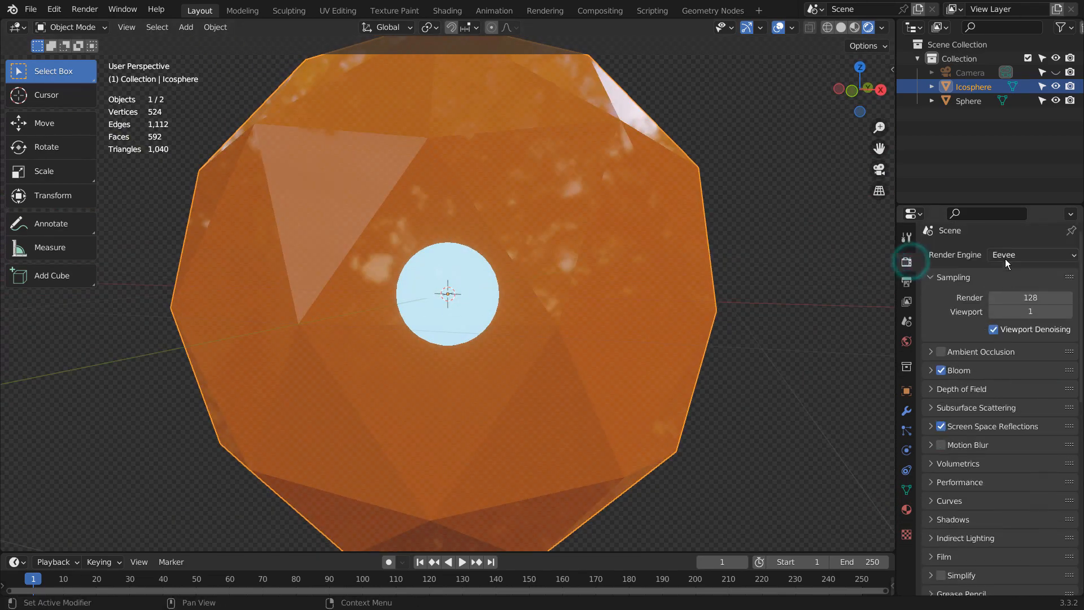
click(1015, 263)
click(1021, 303)
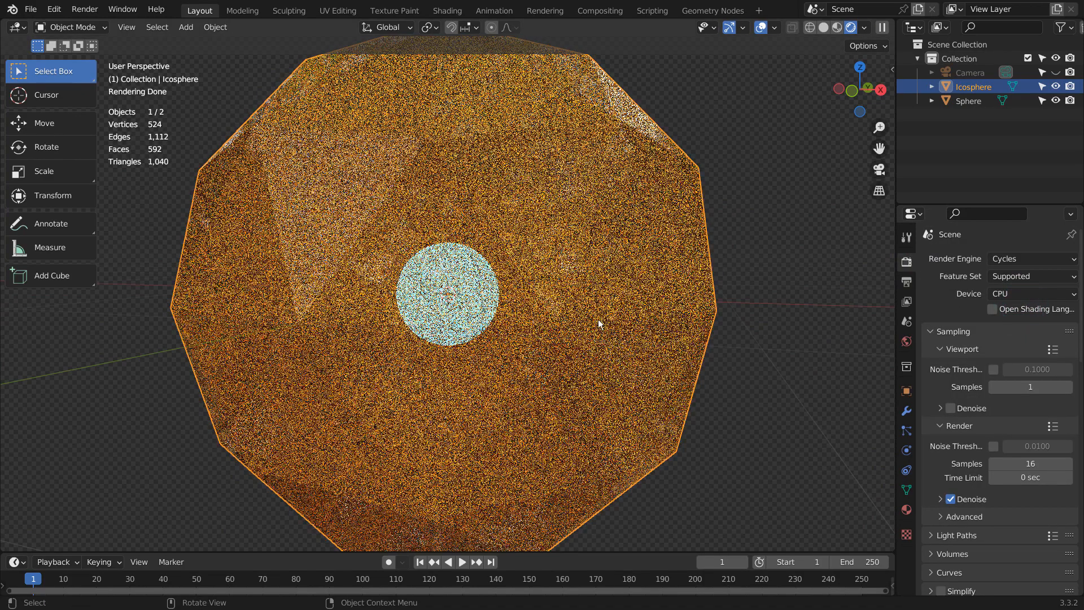
middle_drag(599, 326, 630, 337)
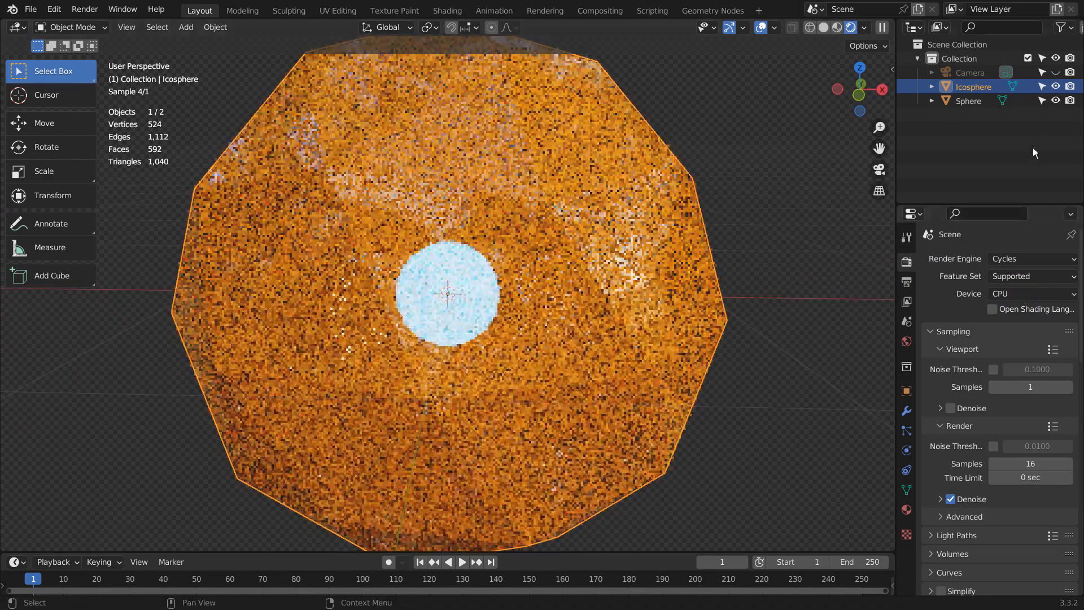
Select the Icosphere and show its material nodes in a maximized shader editor of the Shading workspace.
click(958, 101)
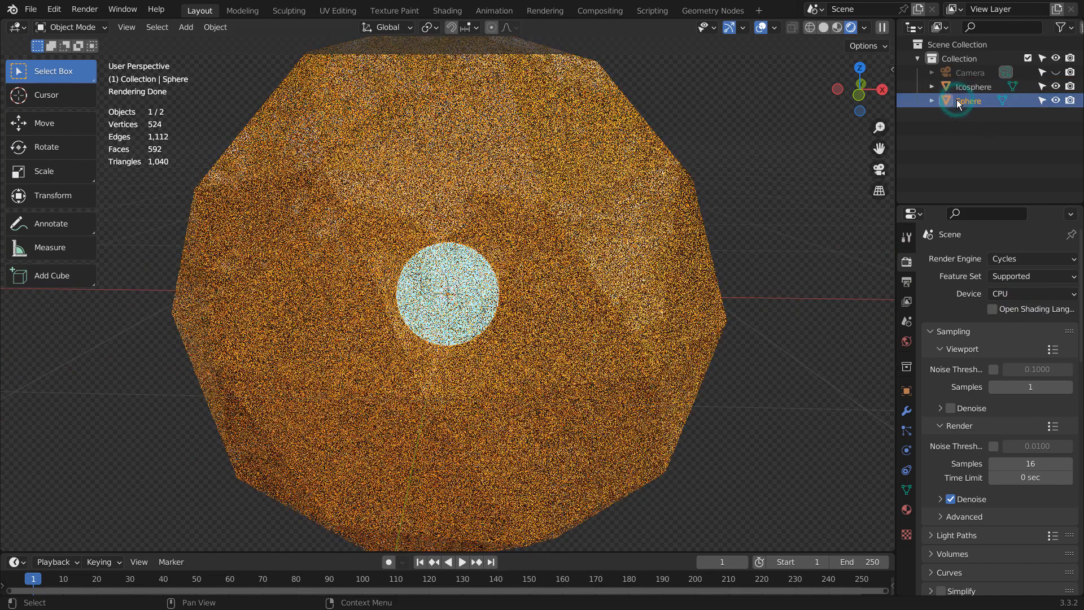
click(946, 86)
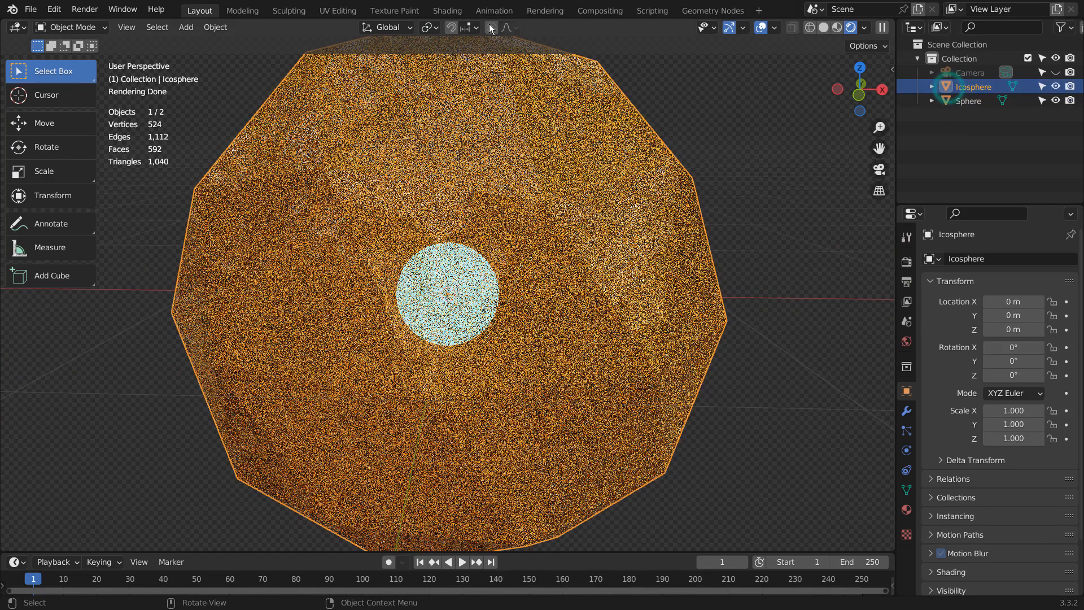
click(447, 11)
key(ctrl+space)
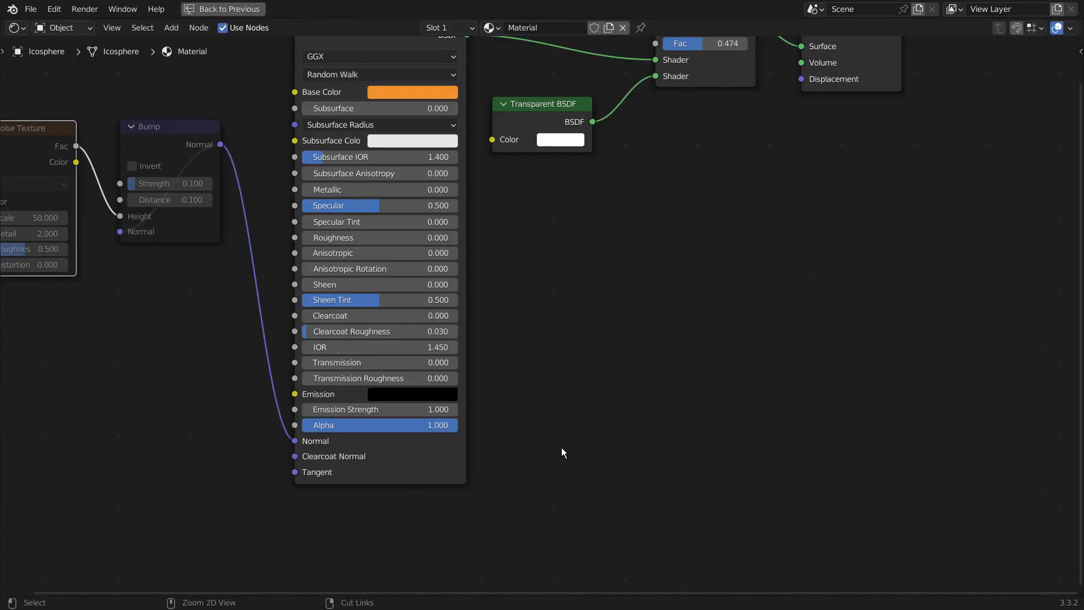
scroll(597, 395, up, 3)
middle_drag(622, 334, 673, 319)
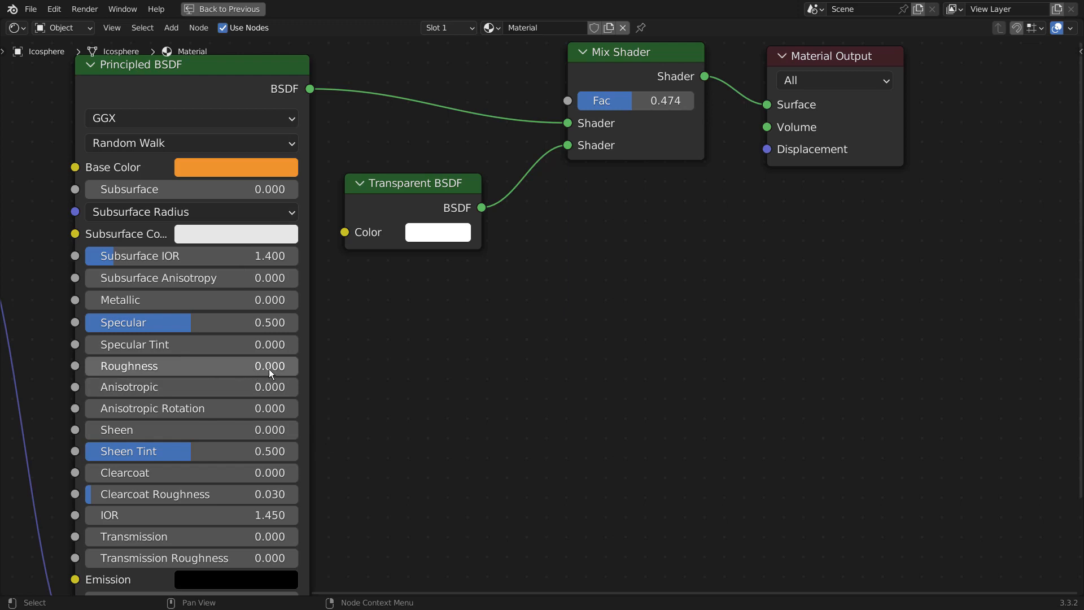
Unmute the Bump and Noise Texture nodes feeding the Normal input of the Principled BSDF.
middle_drag(448, 419, 650, 273)
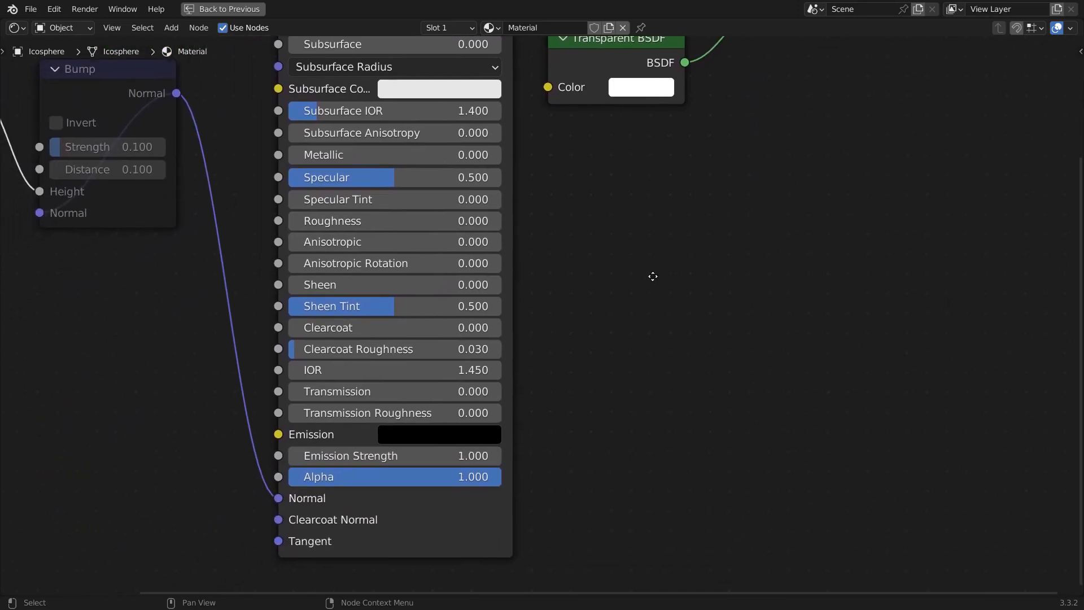
middle_drag(136, 323, 476, 478)
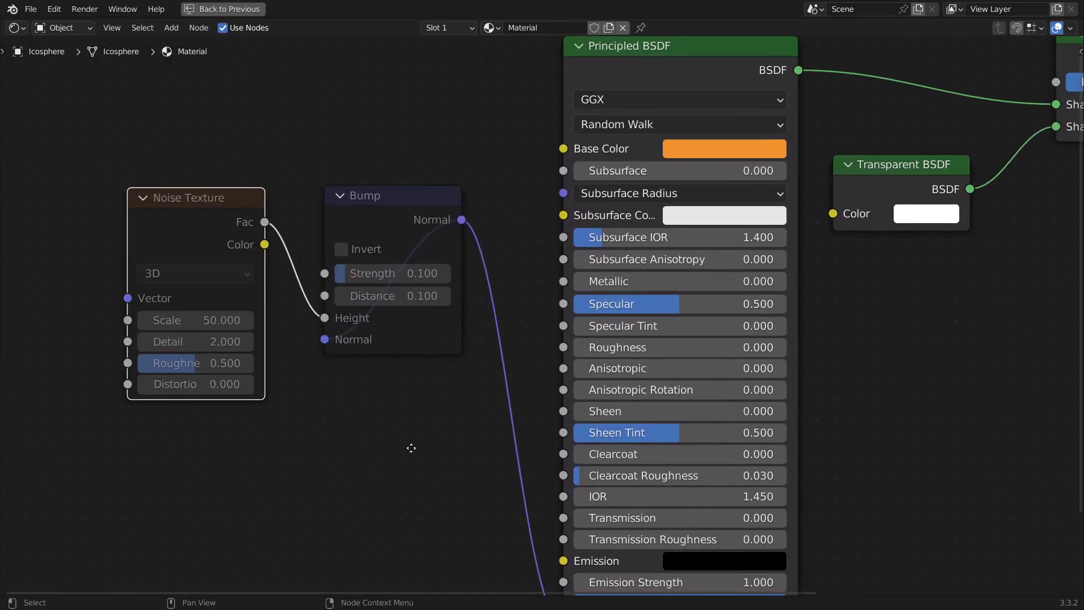
click(387, 230)
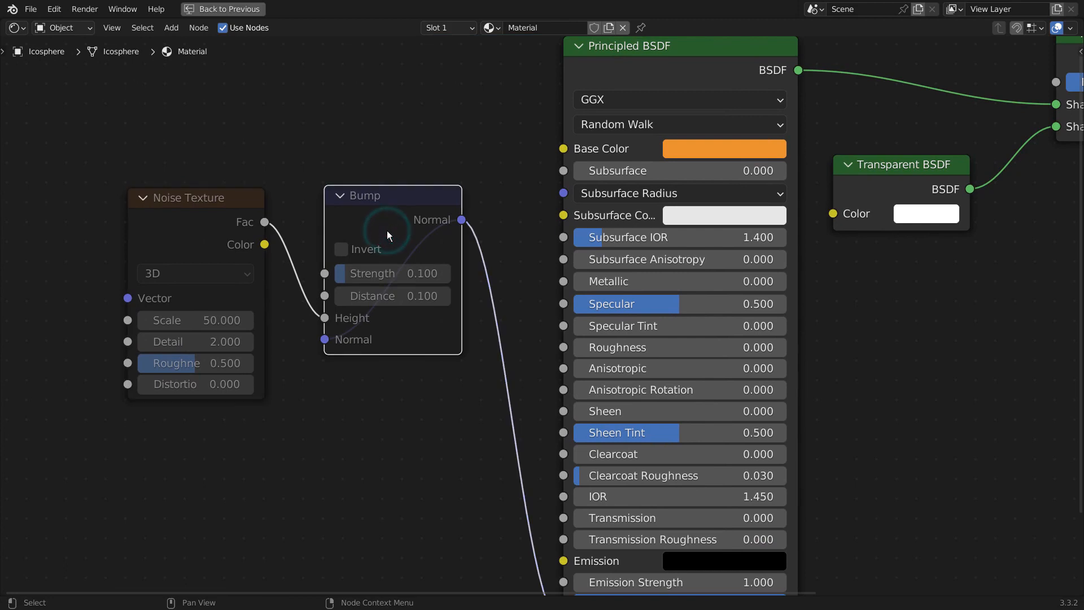
click(189, 216)
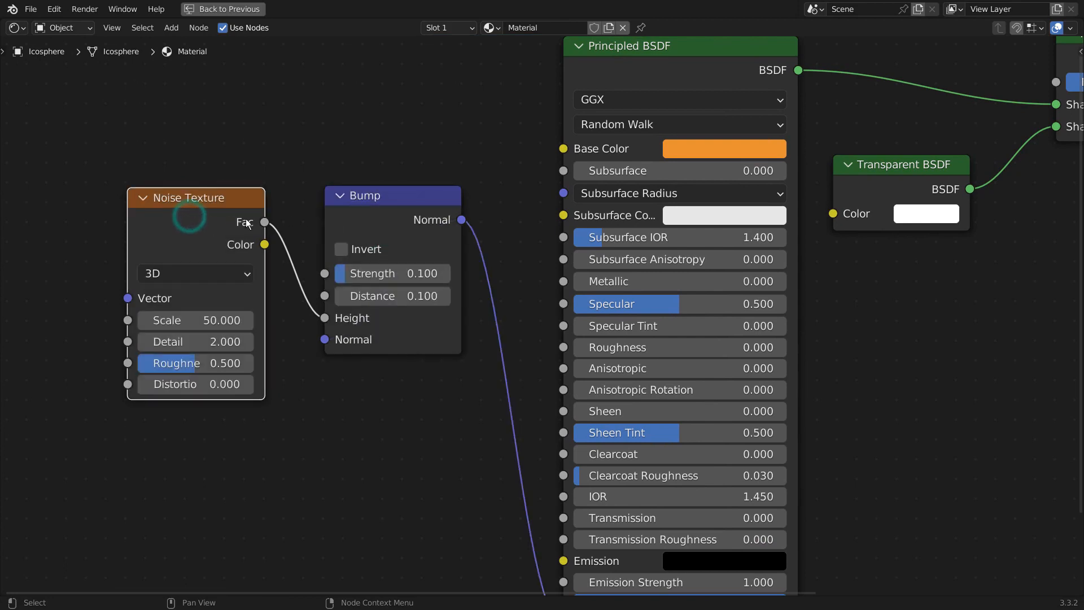
Restore the full Shading workspace layout and view the ico sphere and the glowing sphere up close in the rendered viewport.
middle_drag(508, 423, 485, 312)
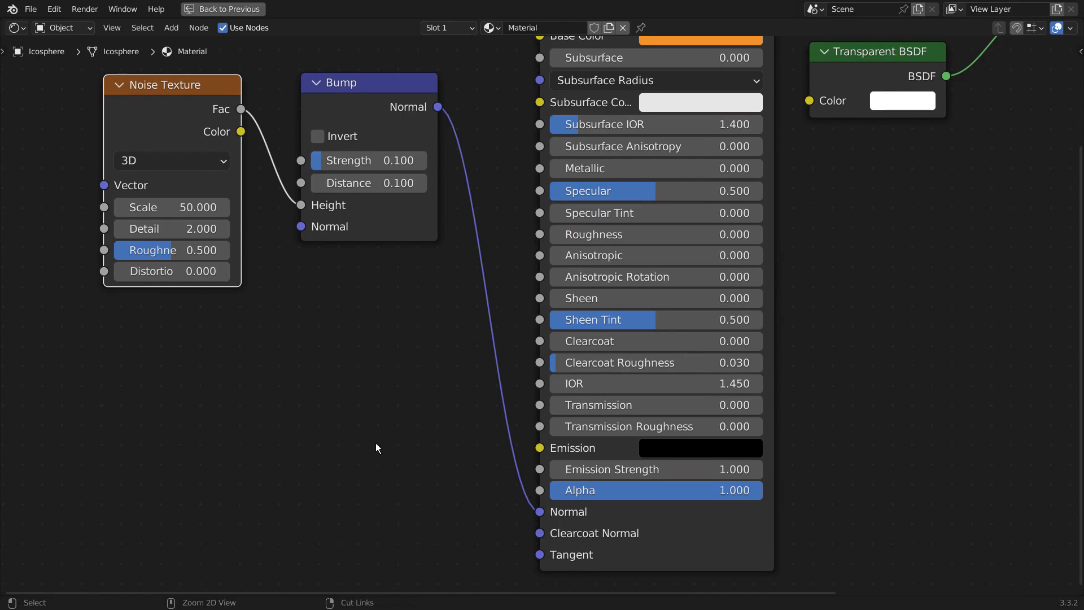
key(ctrl+space)
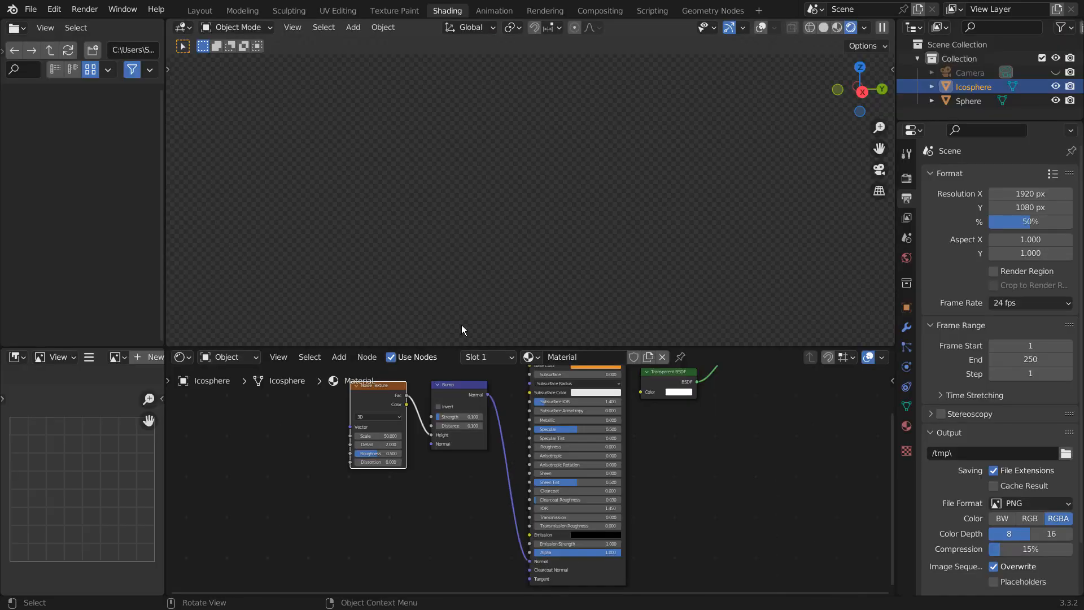
scroll(559, 229, up, 2)
middle_drag(559, 229, 639, 197)
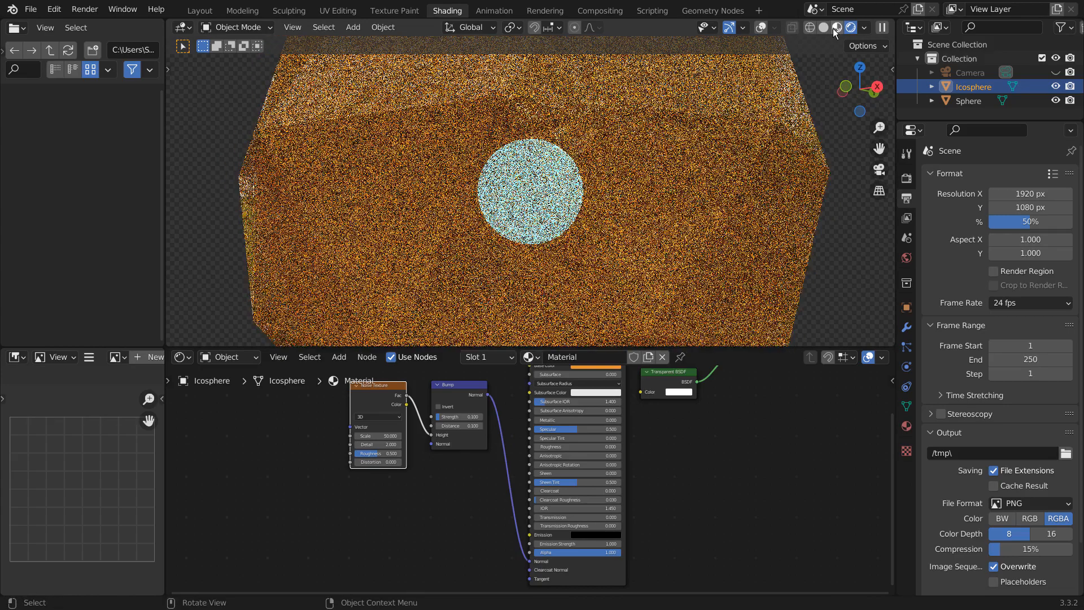
Switch the viewport to Material Preview and the render engine to Eevee, keeping the Noise Texture and Bump nodes in view.
click(837, 28)
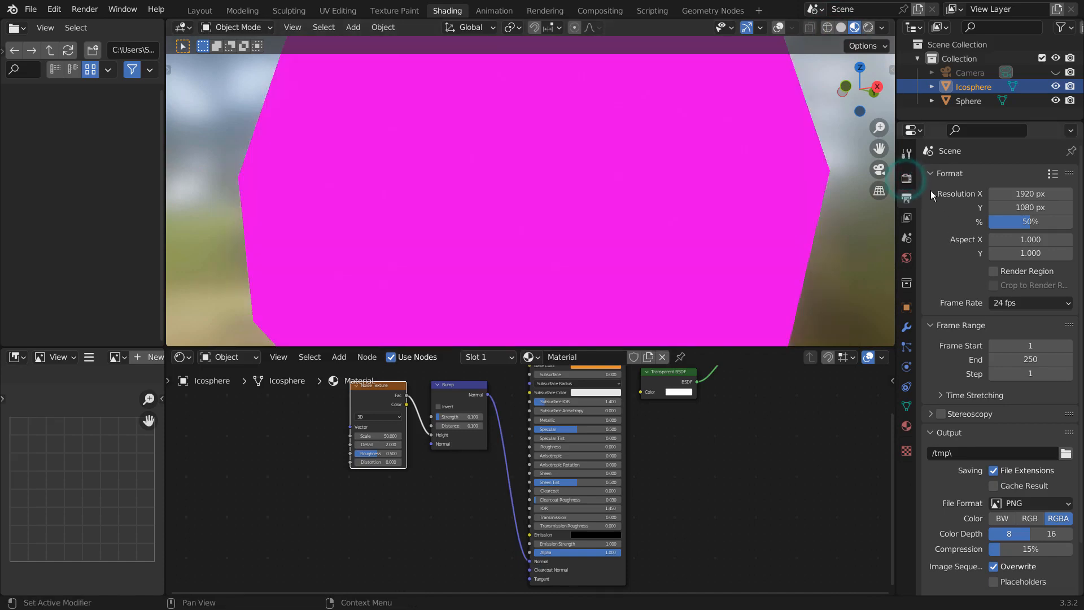
click(906, 178)
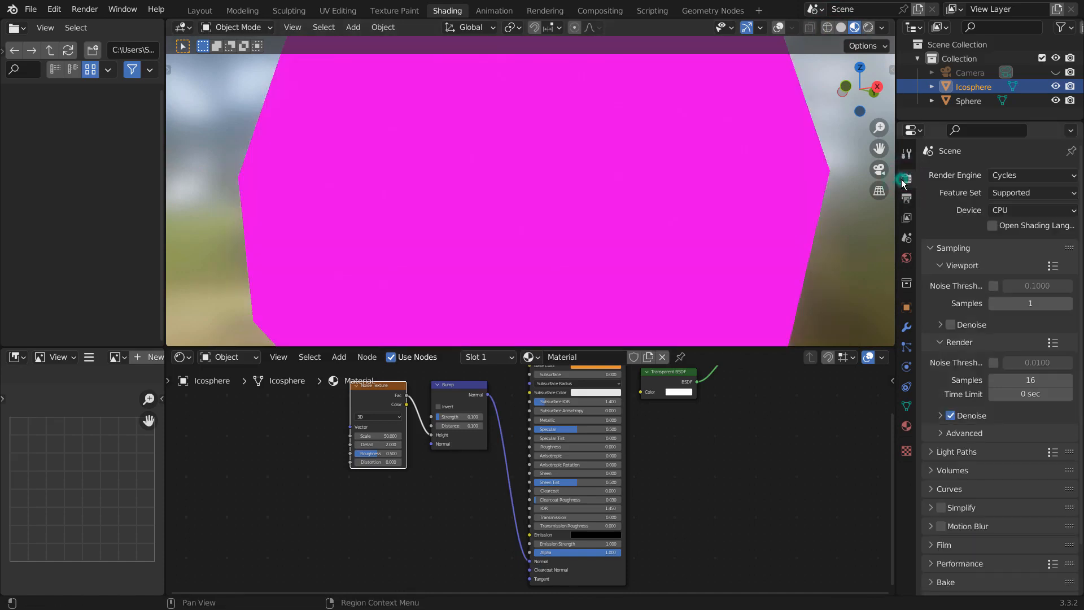
click(1004, 183)
click(1014, 194)
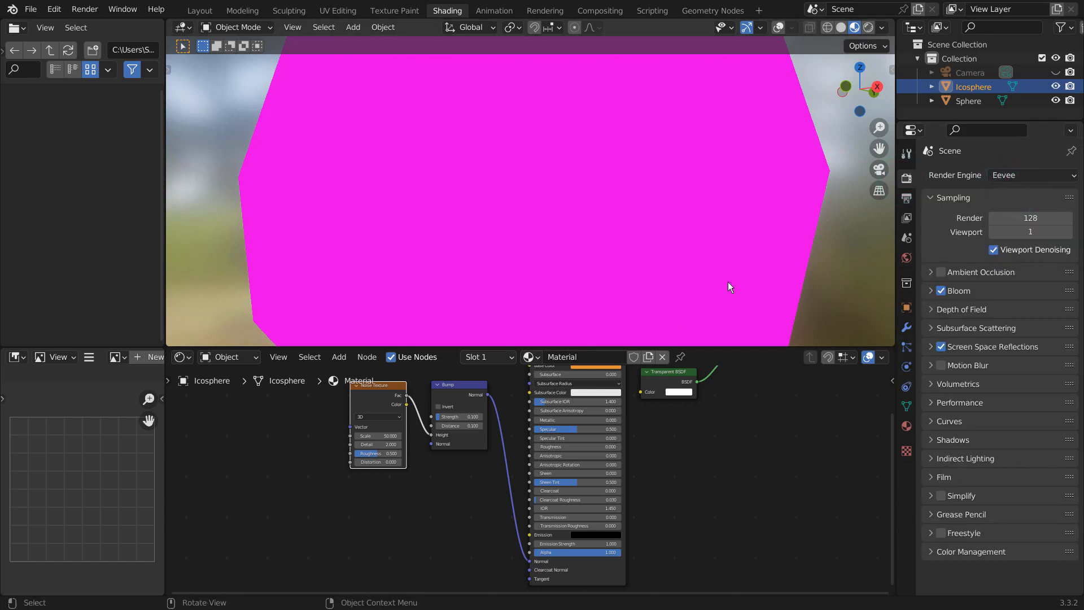
middle_drag(755, 431, 727, 399)
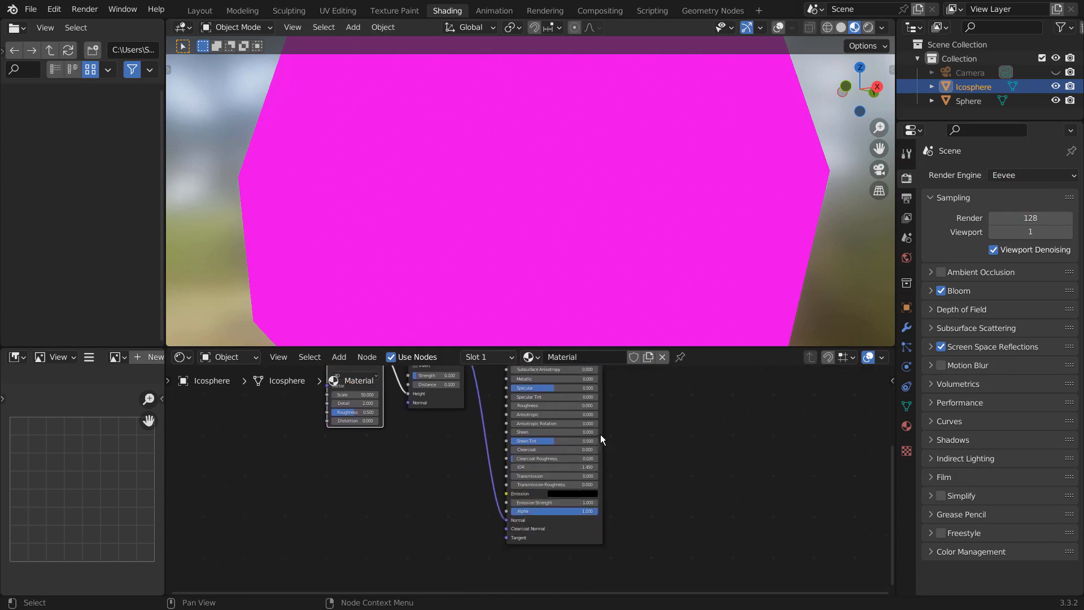
scroll(484, 530, up, 2)
middle_drag(489, 523, 683, 592)
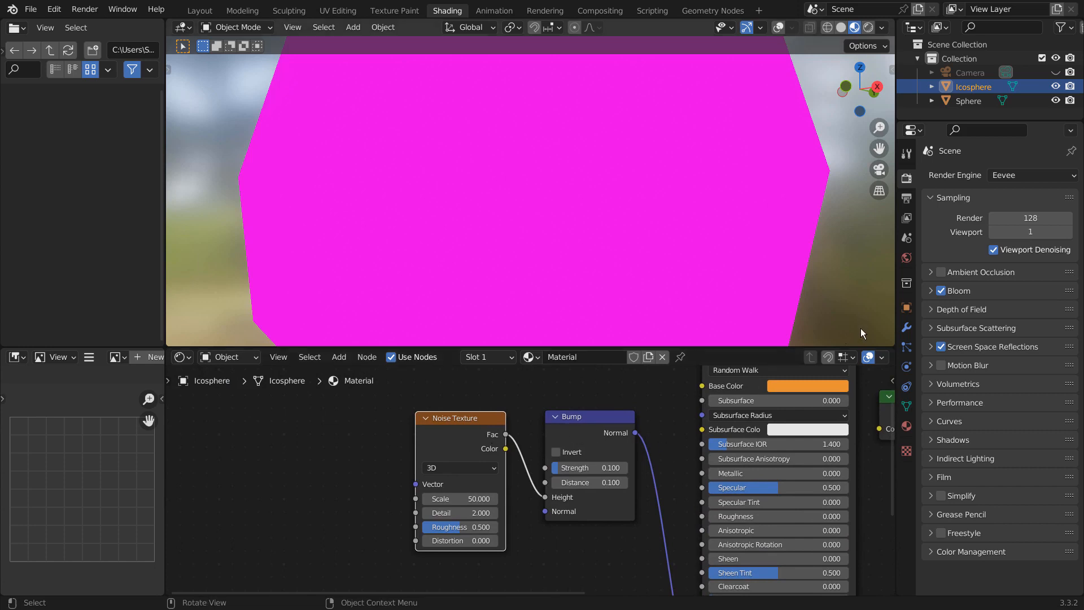
View the ico sphere in Rendered shading with Cycles, and set the render engine back to Eevee.
click(1024, 175)
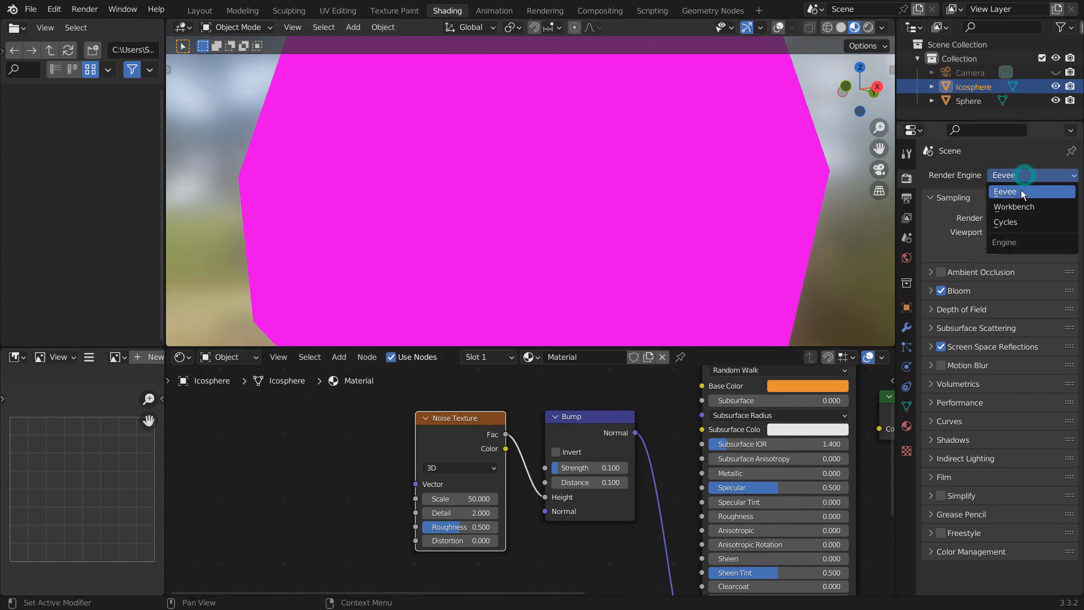
click(1021, 220)
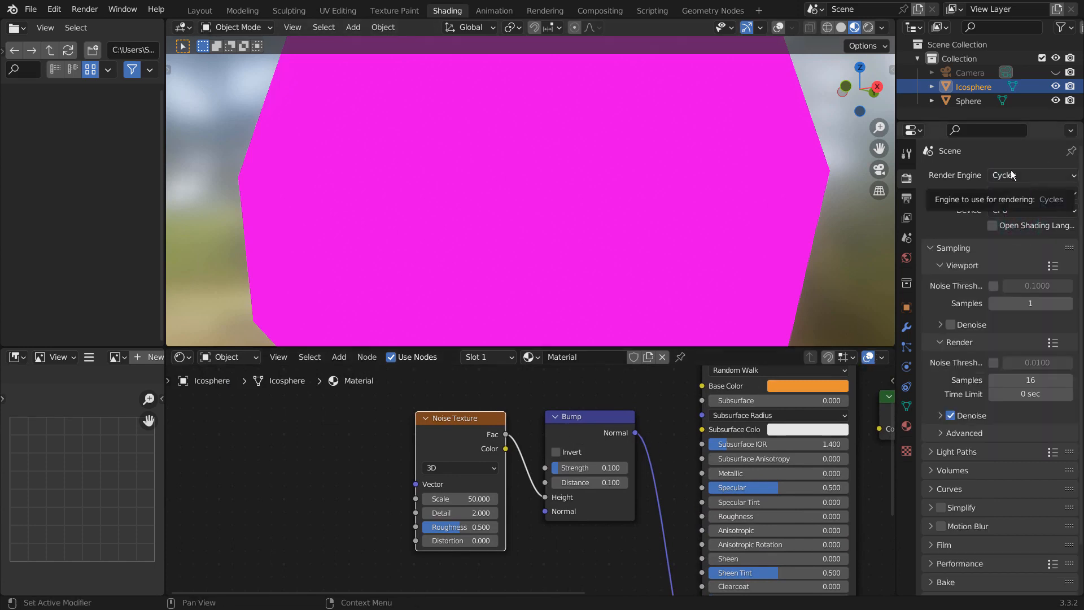
click(868, 27)
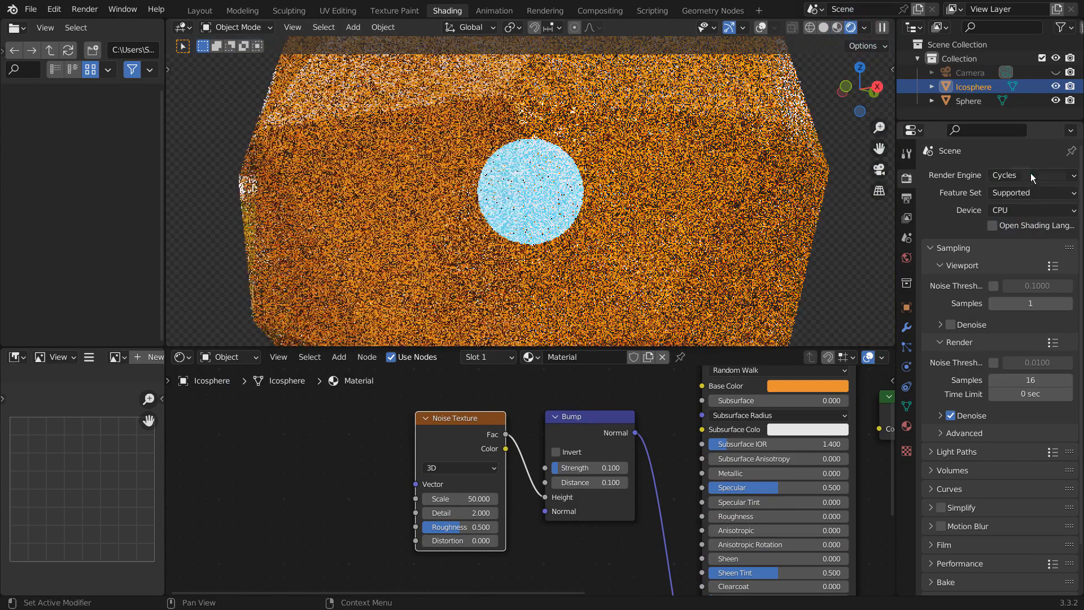
click(1031, 174)
click(1029, 188)
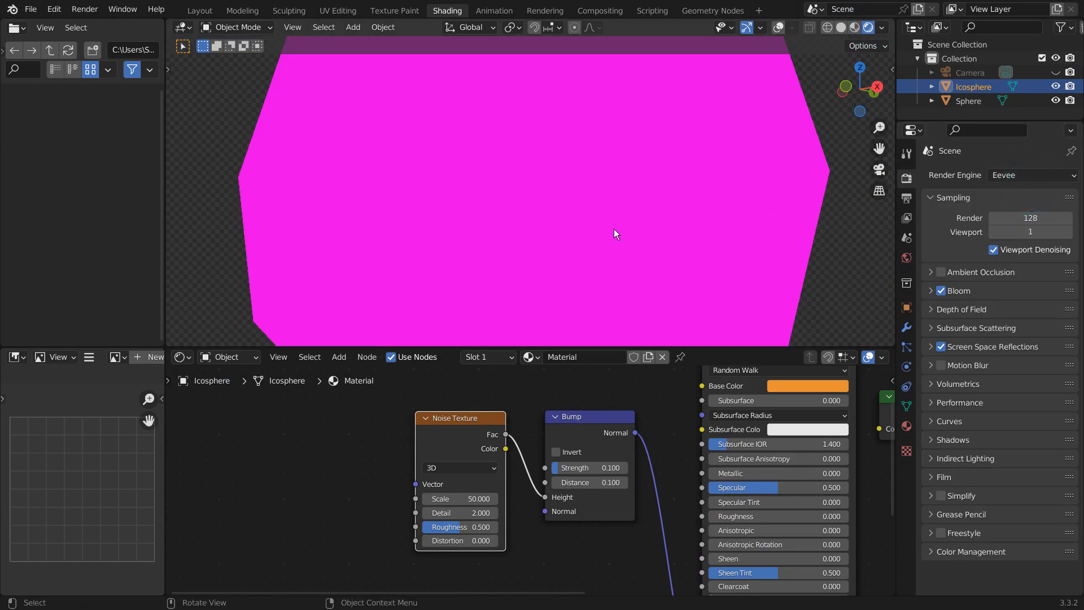
Enable Invert on the Bump node of the Icosphere's material.
middle_drag(696, 489, 586, 479)
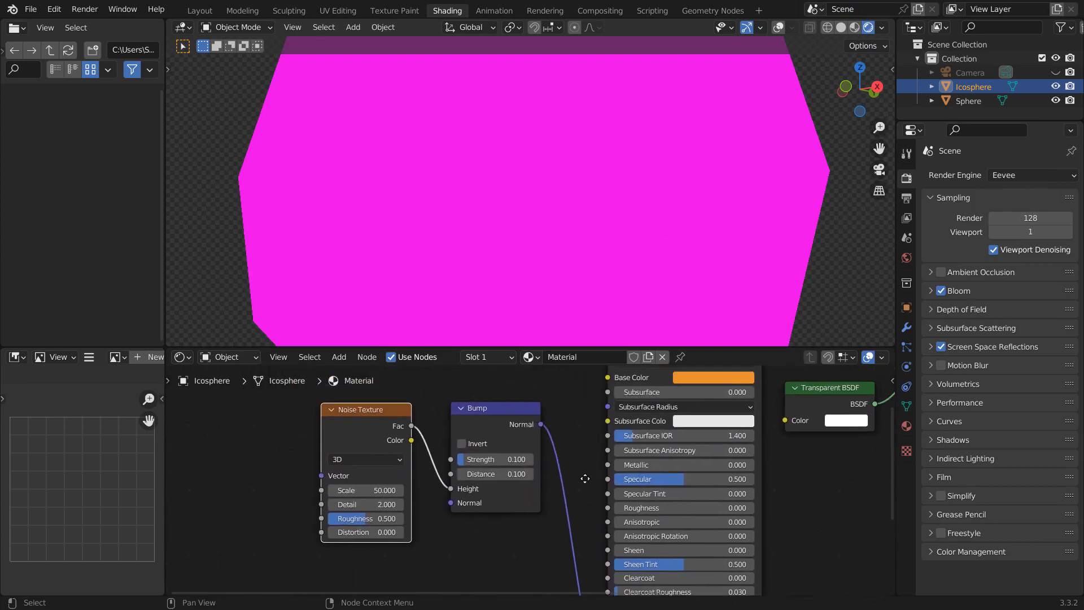
click(460, 442)
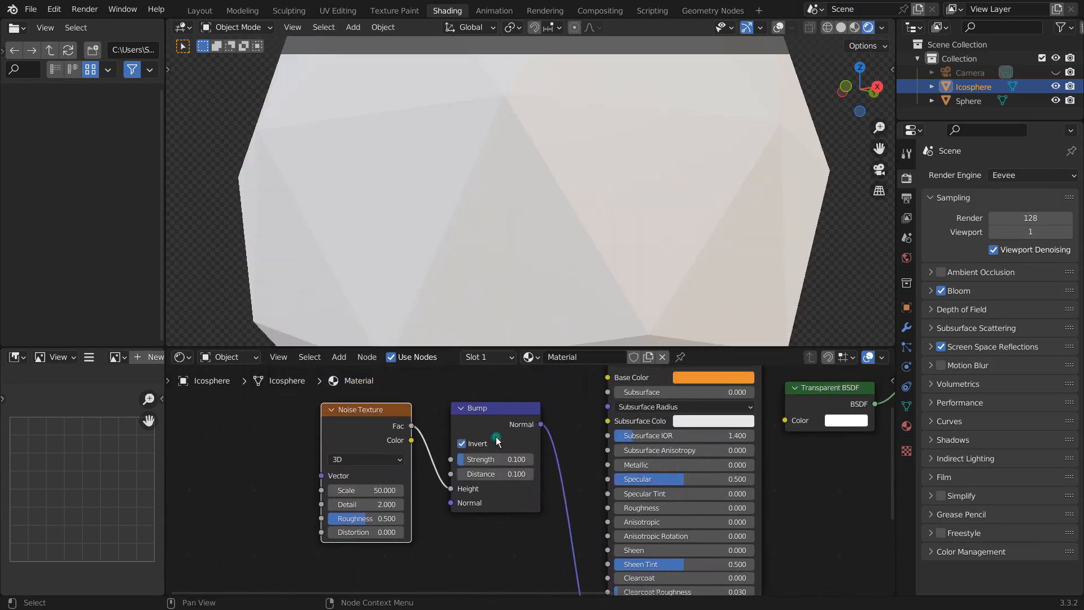
double_click(462, 443)
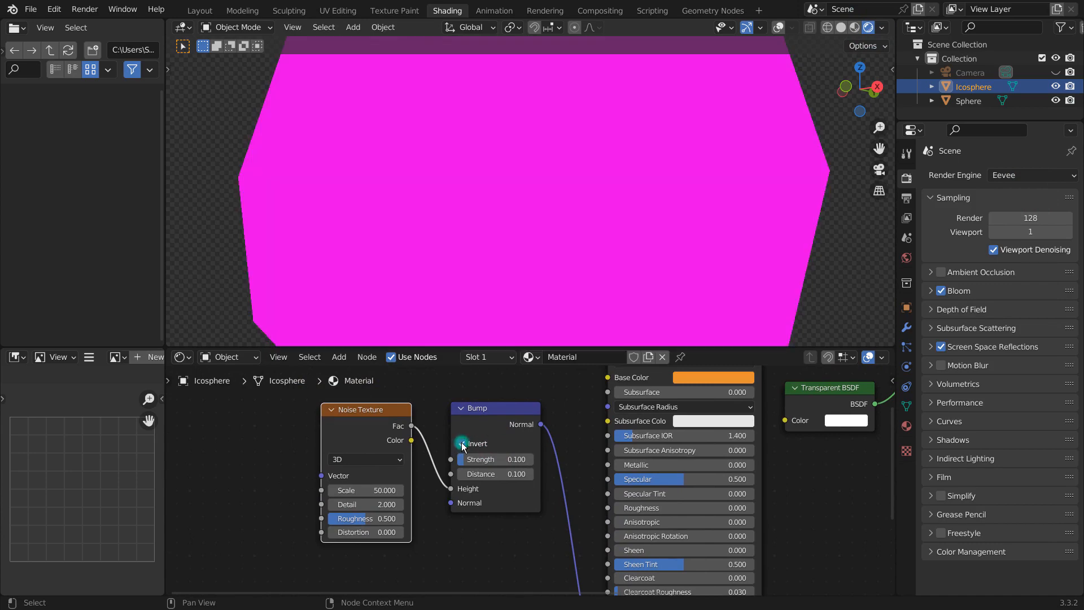
Mute the Bump and Noise Texture nodes in the Icosphere's material.
click(466, 419)
key(m)
click(382, 423)
key(m)
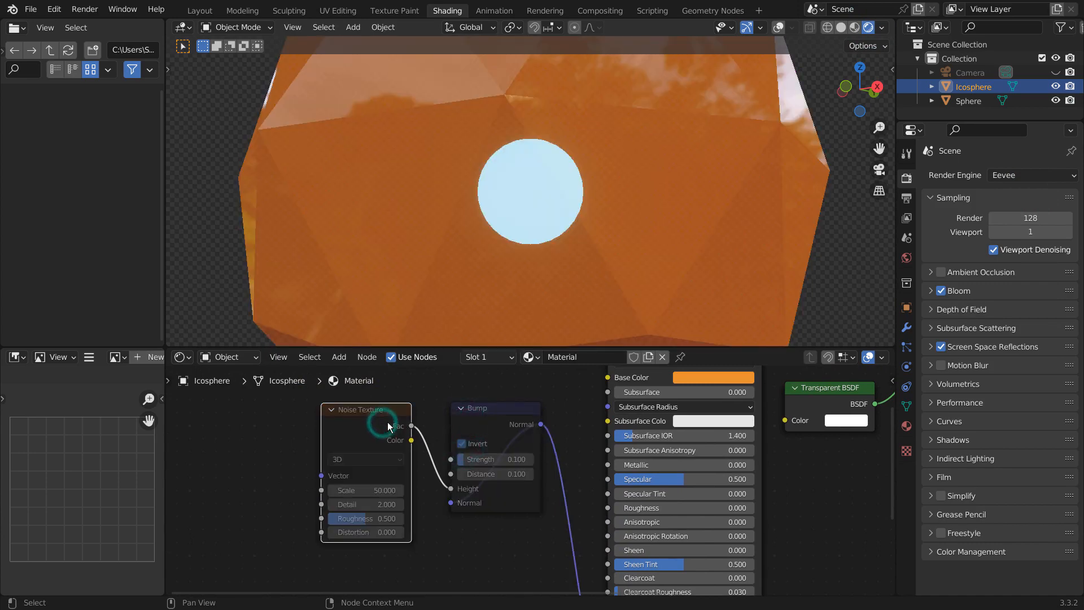
Unmute only the Bump node, keeping Noise Texture muted, and check the ico sphere from another angle.
click(503, 418)
key(m)
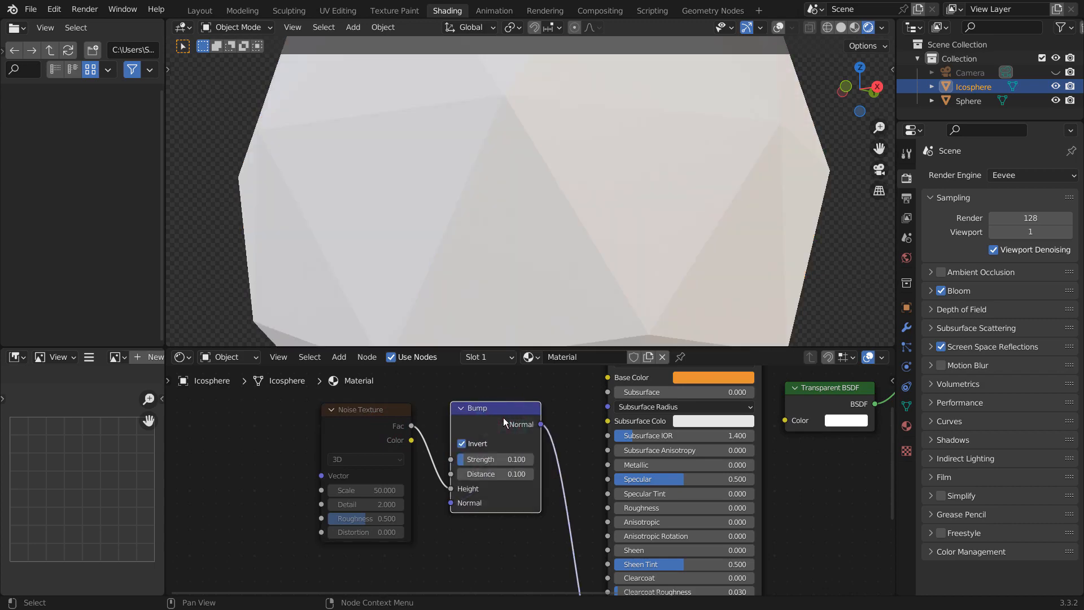
key(m)
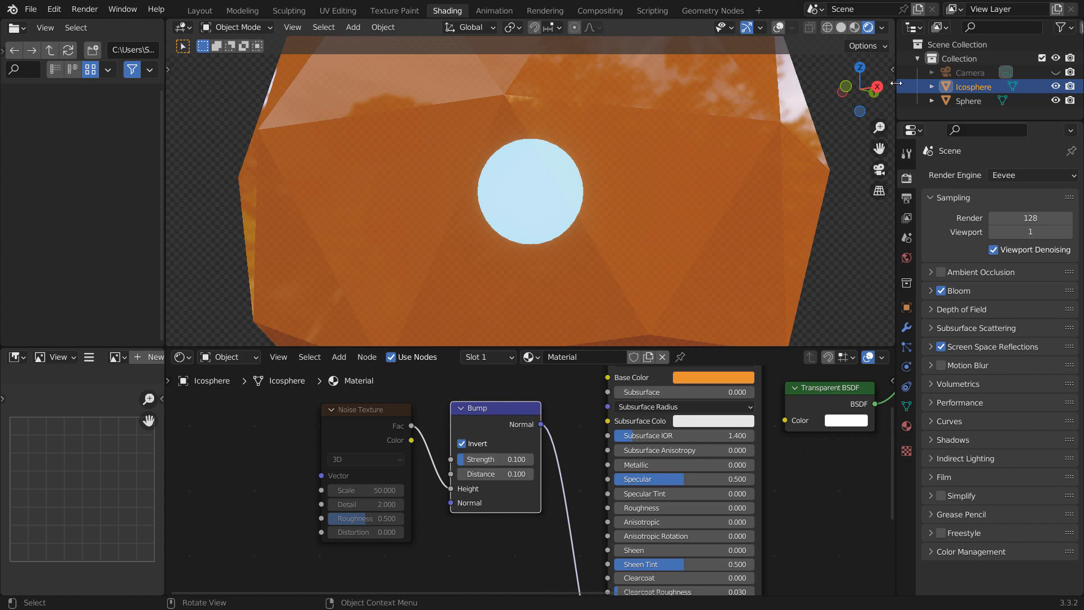
drag(862, 85, 773, 204)
Unmute the Noise Texture node and connect its Color output to the Bump node's Height input instead of Fac.
click(362, 425)
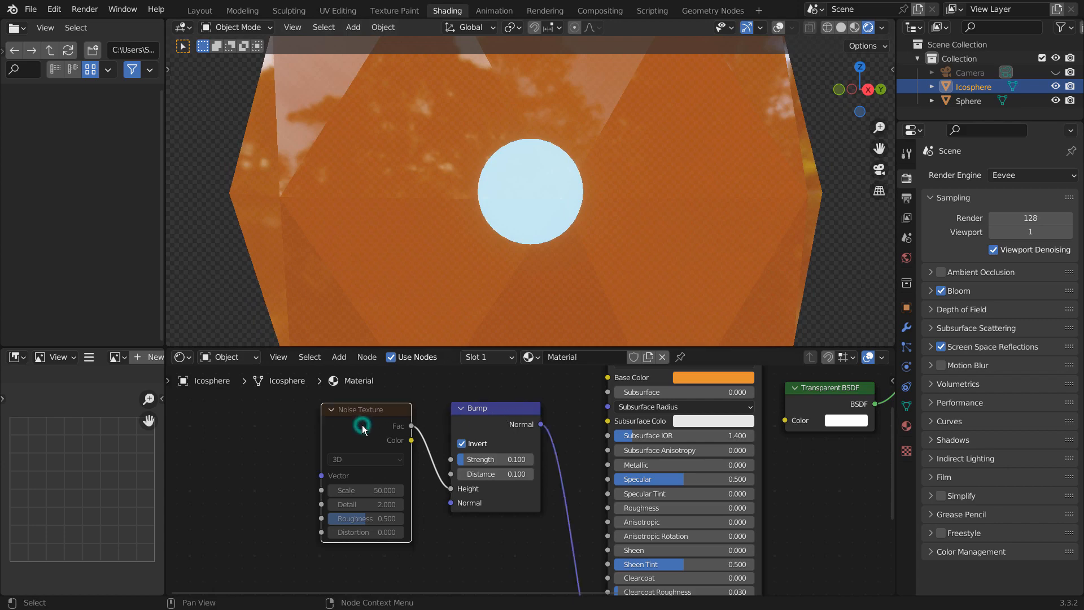
key(m)
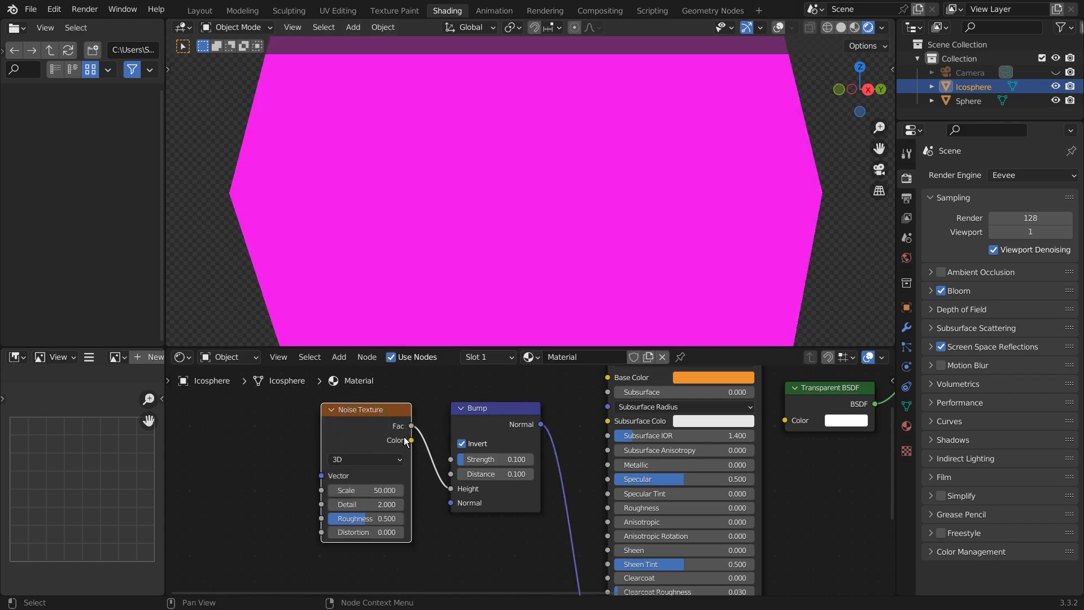
drag(411, 440, 451, 488)
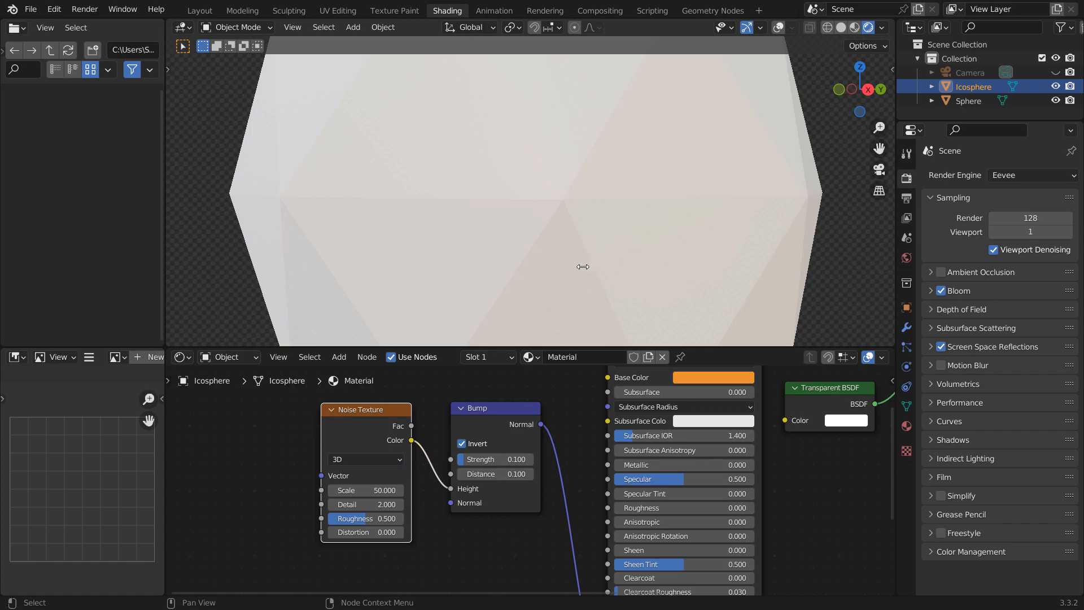
middle_drag(545, 263, 597, 276)
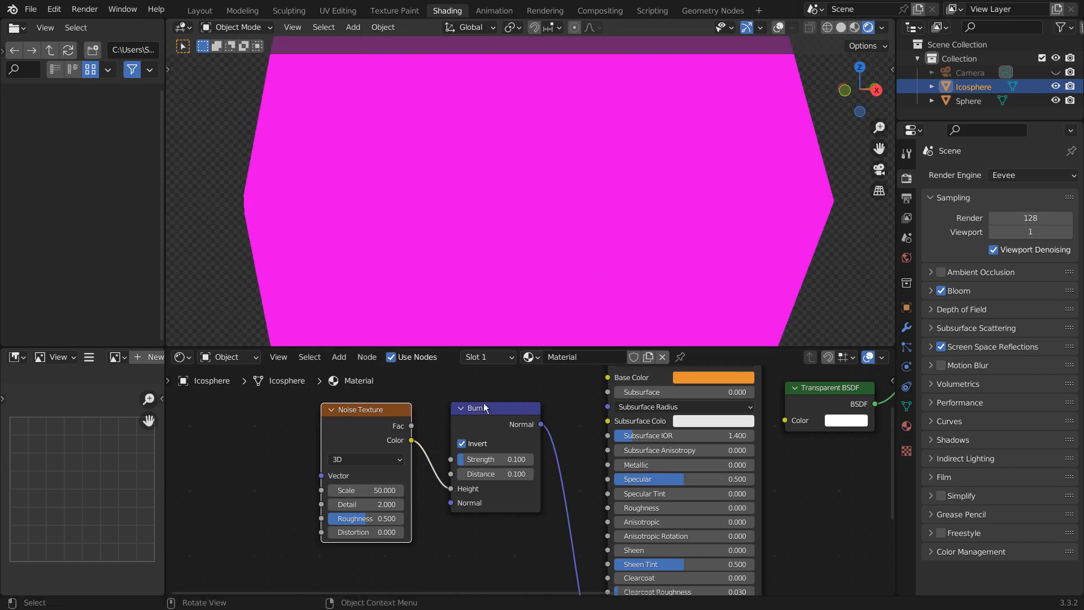
Mute the Noise Texture and Bump nodes and view the whole transparent ico sphere in Eevee.
click(350, 423)
key(m)
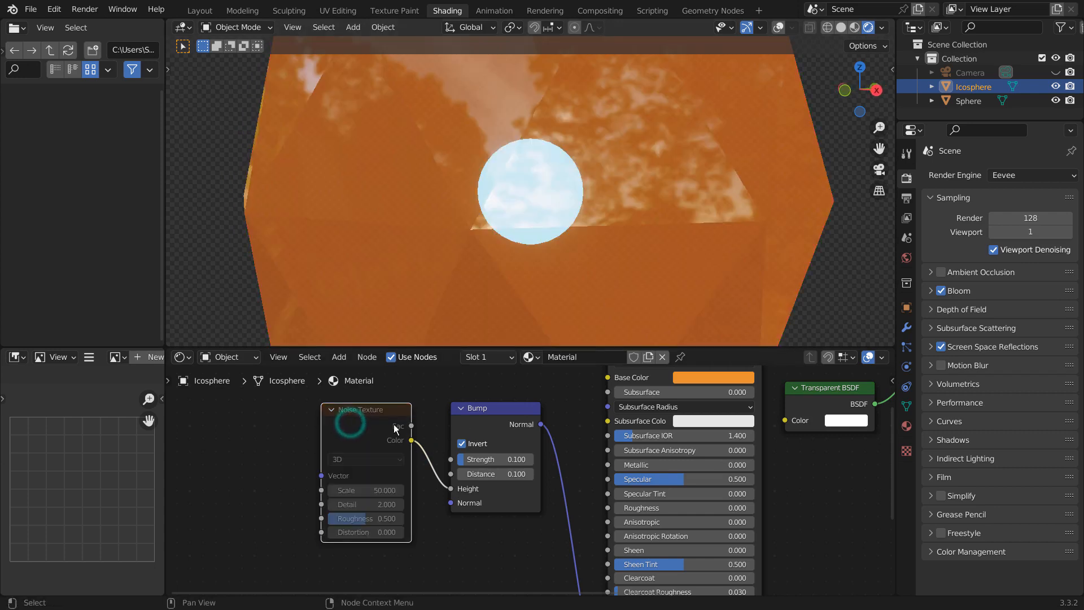
click(492, 423)
key(m)
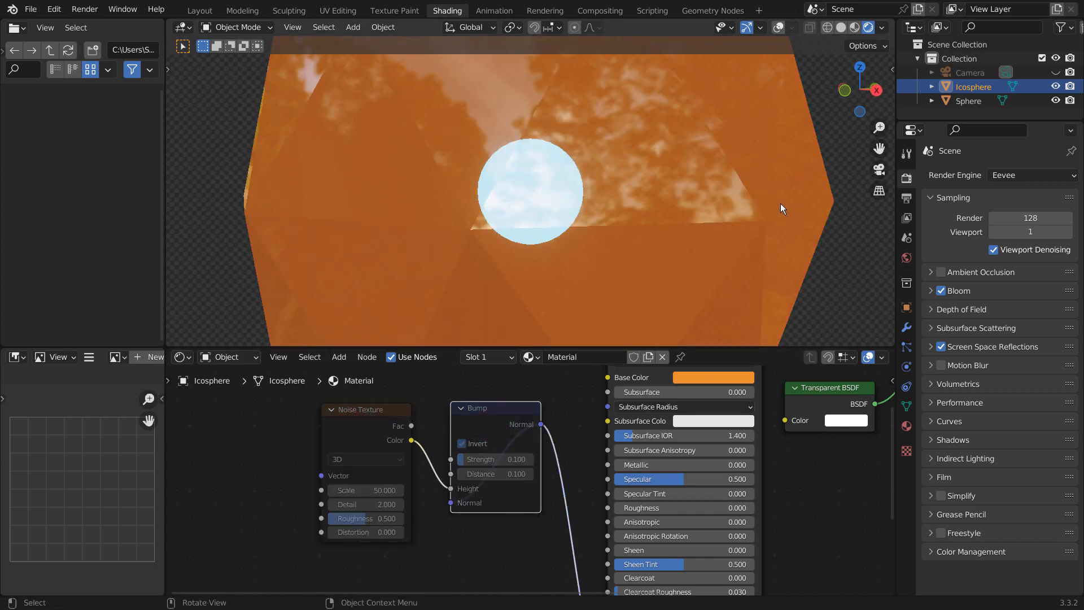
scroll(780, 203, down, 5)
middle_drag(774, 223, 674, 230)
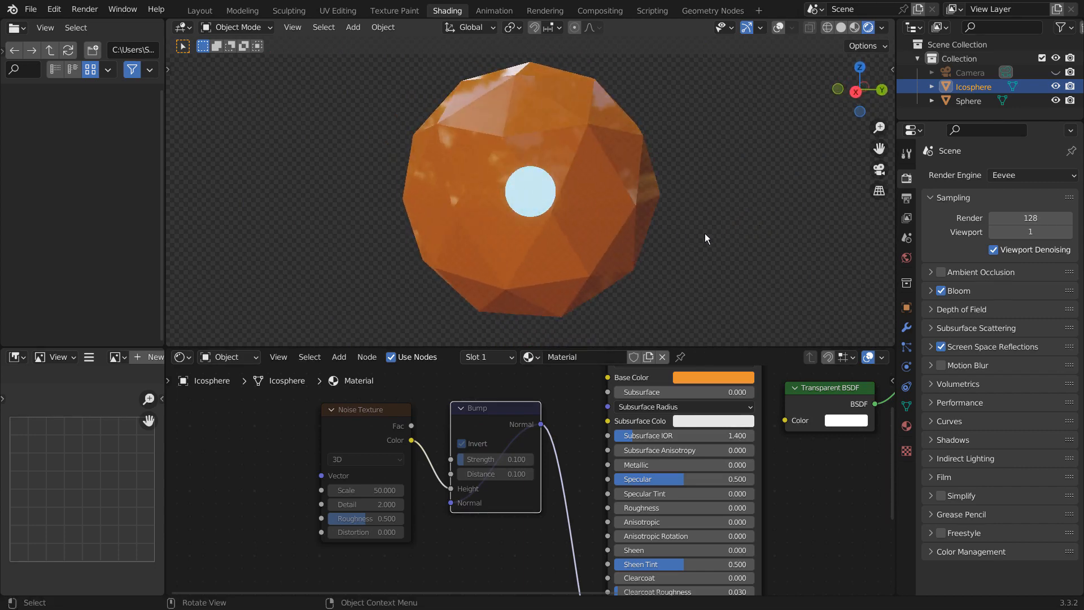